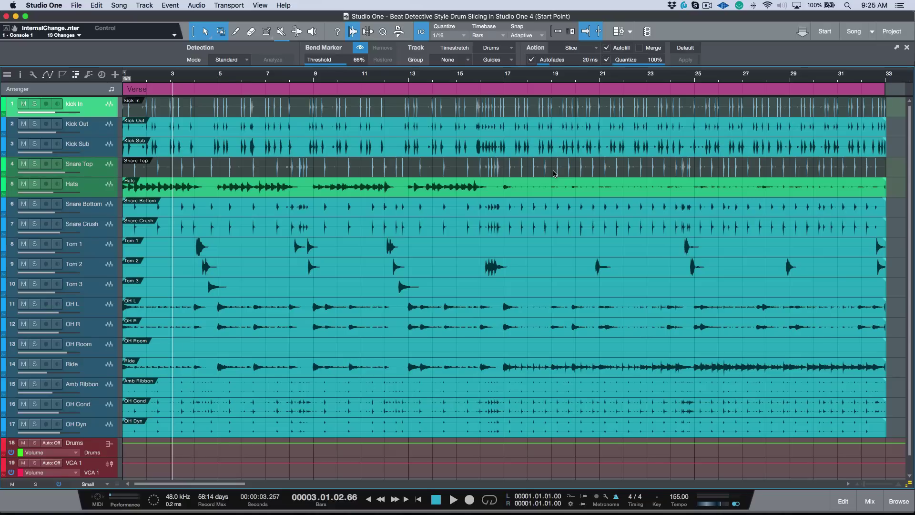
Switch to the Pro Tools session and reposition the Beat Detective window slightly lower over the tracks
key(super+Tab)
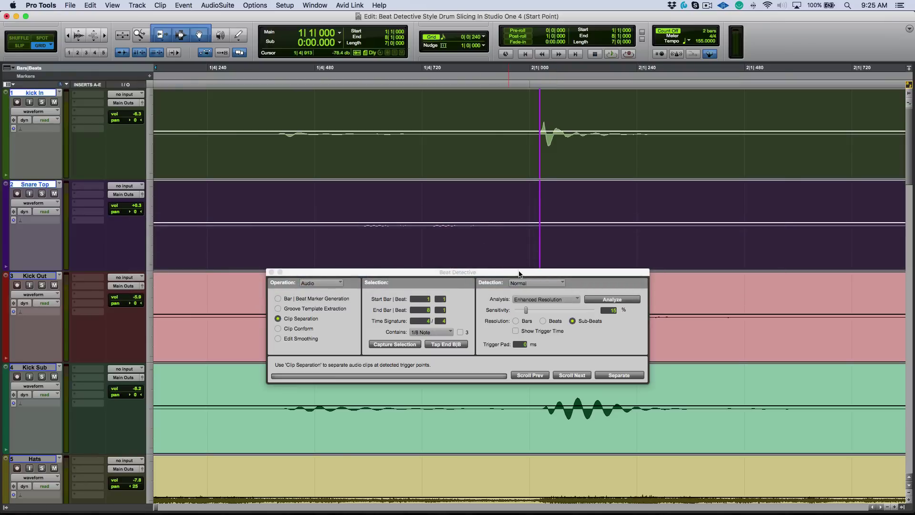
drag(519, 273, 522, 279)
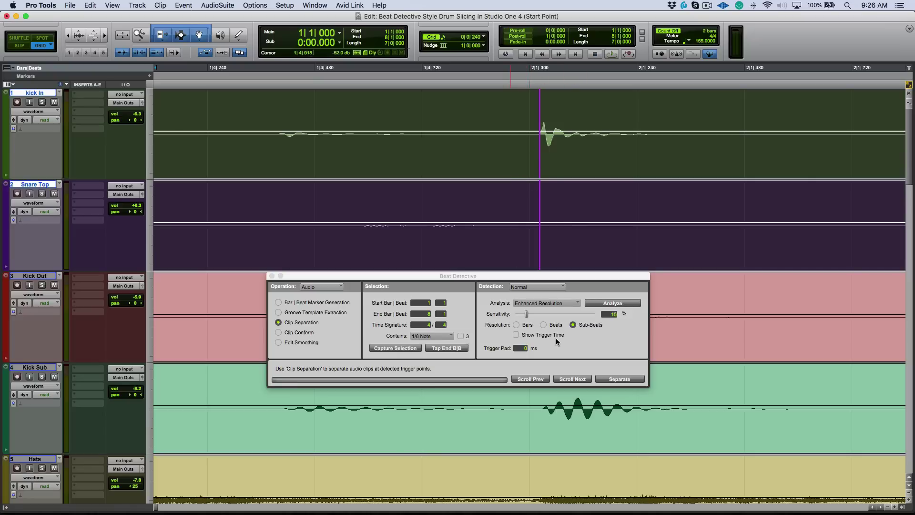
Separate the drum clips at the detected trigger points and conform them to the grid with Beat Detective
click(619, 379)
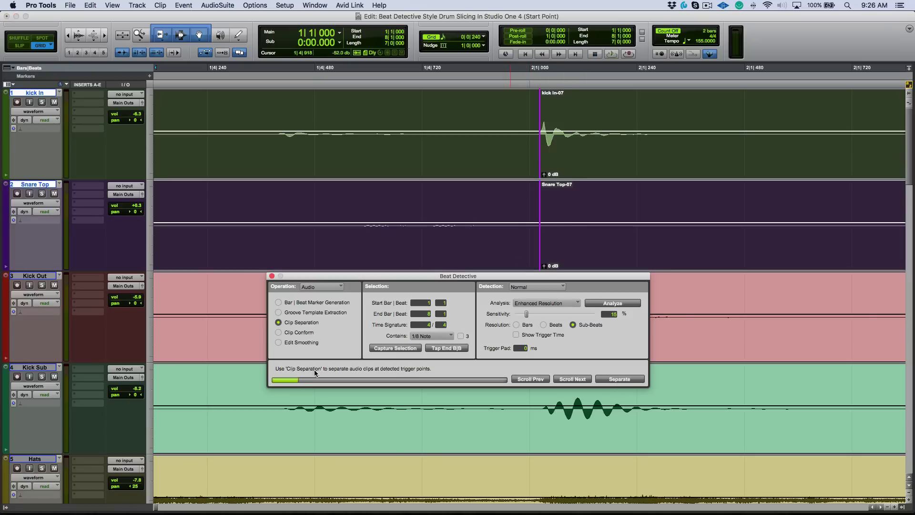
click(279, 332)
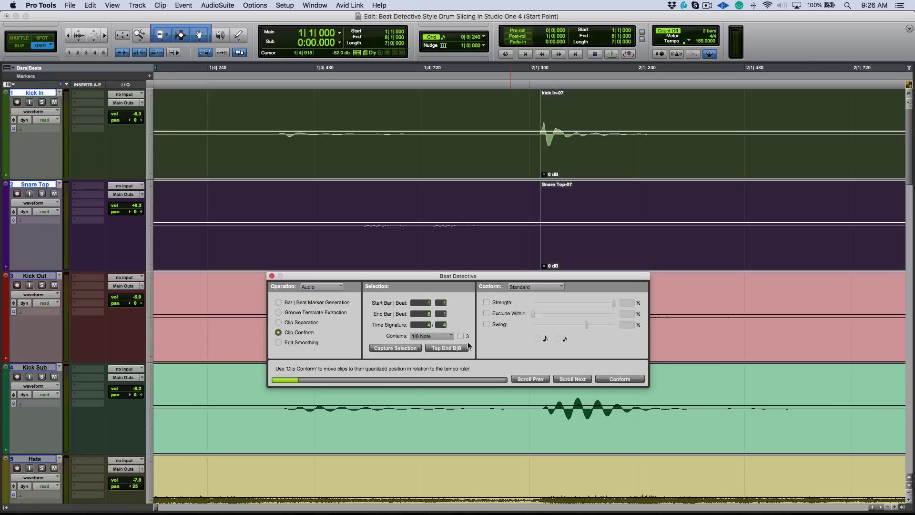
click(625, 379)
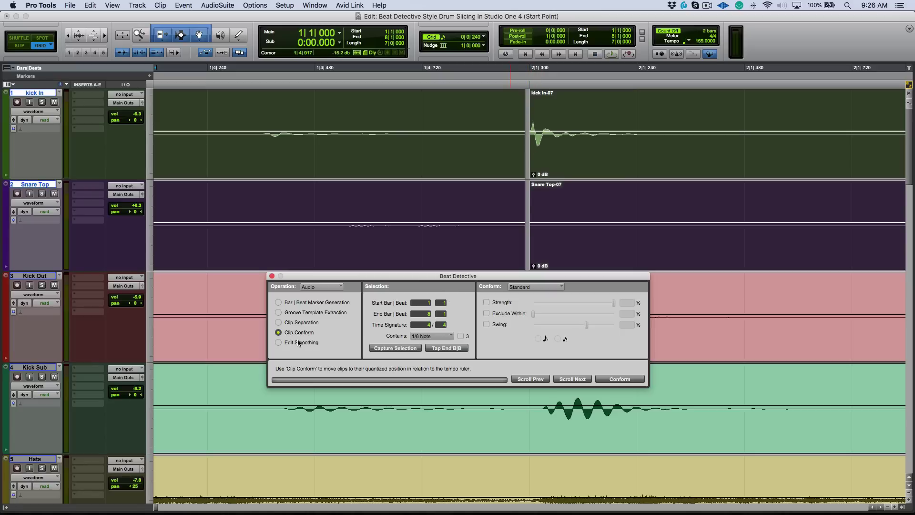
Set the Edit Smoothing crossfade length to 10 ms and smooth the conformed clips with Fill And Crossfade
click(278, 343)
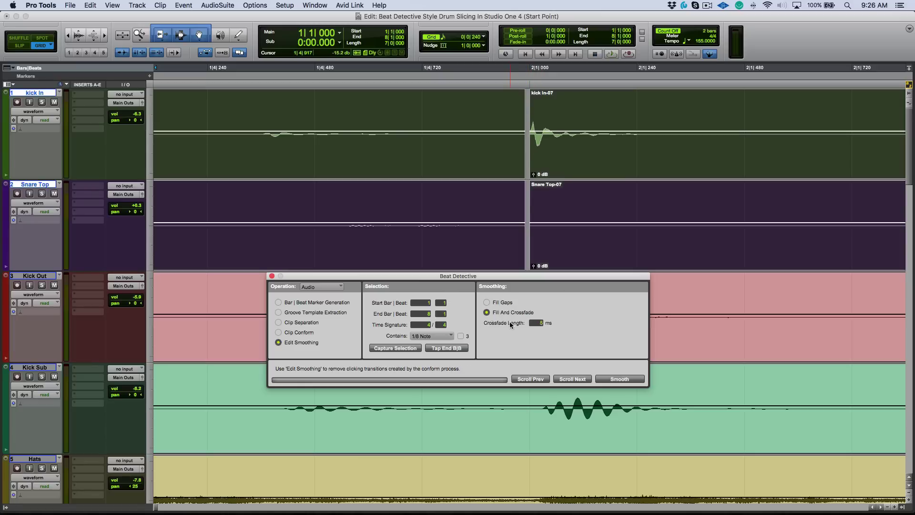
click(539, 324)
text(1)
text(0)
key(Return)
click(620, 379)
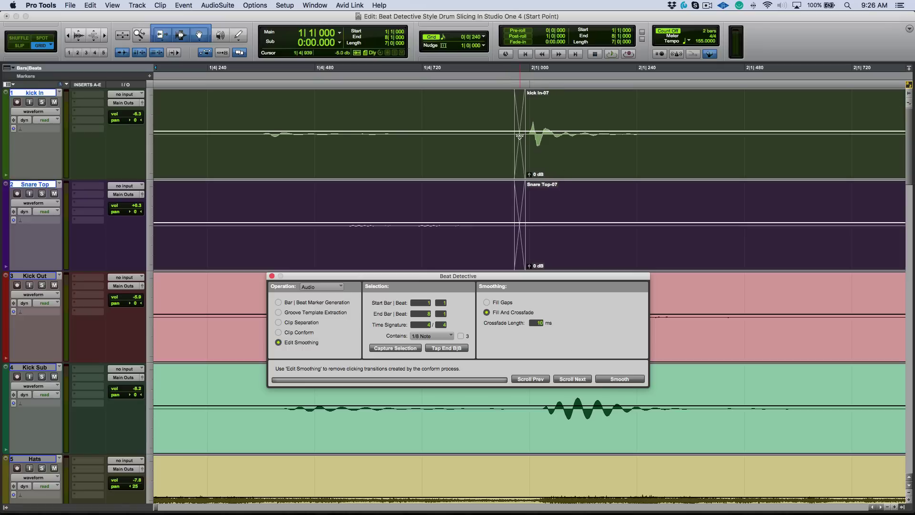
Undo the edit smoothing, the conform and the clip separation
key(super+z)
key(super+z)
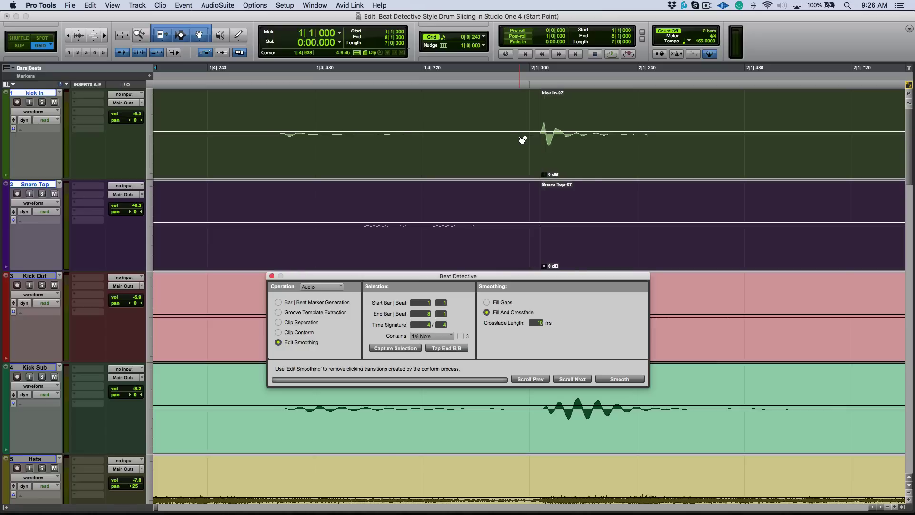
key(super+z)
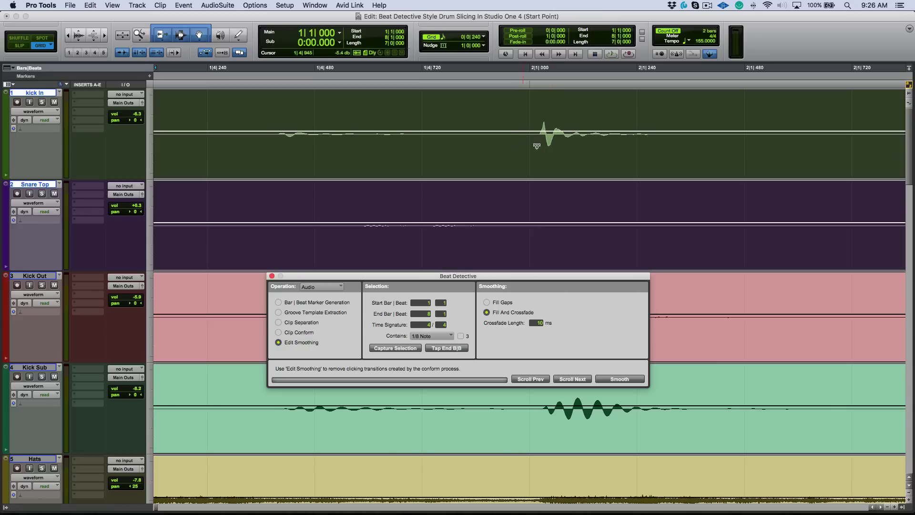
Set the Clip Separation trigger pad to 10 ms and separate the drum clips at the trigger points
click(282, 325)
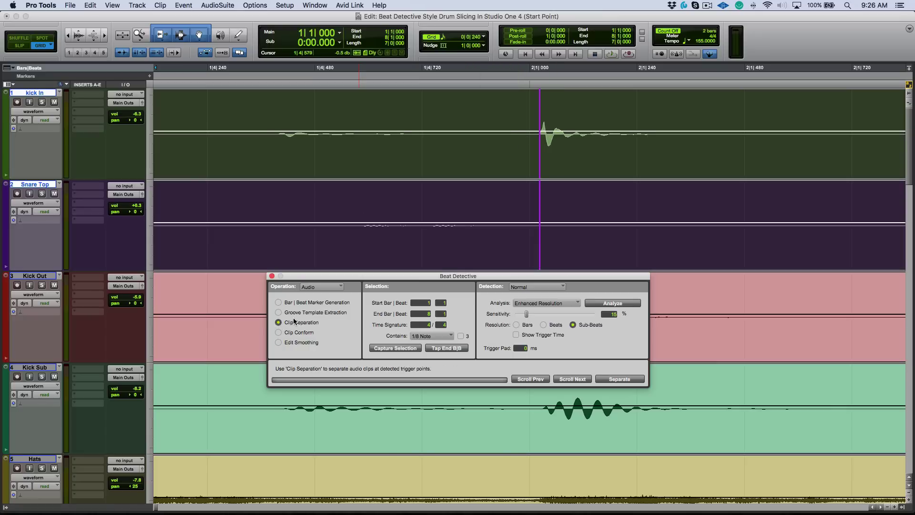
click(524, 349)
key(Return)
click(628, 382)
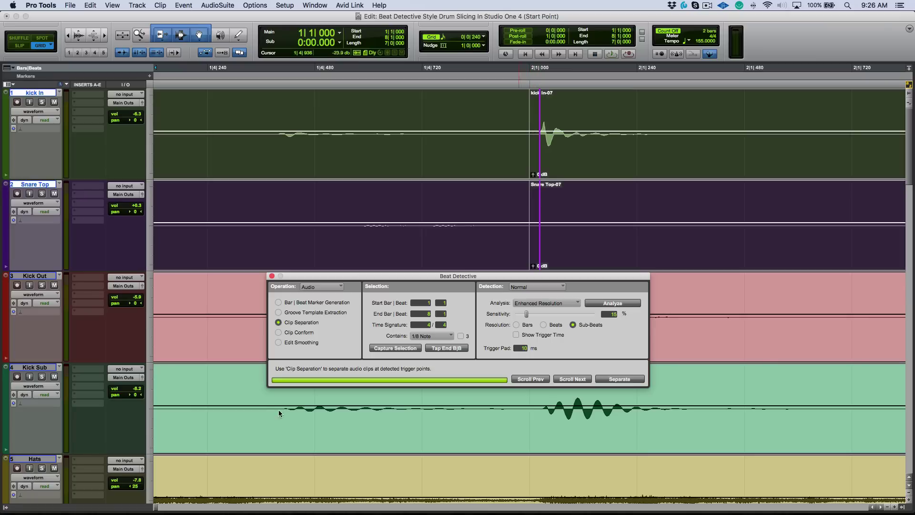
Conform the padded clips to the grid and smooth the gaps with Fill And Crossfade
click(279, 332)
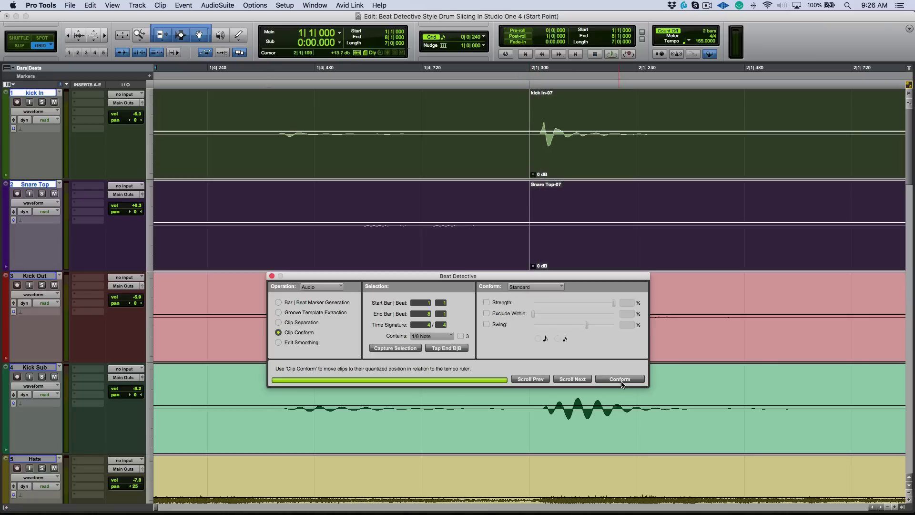
click(621, 379)
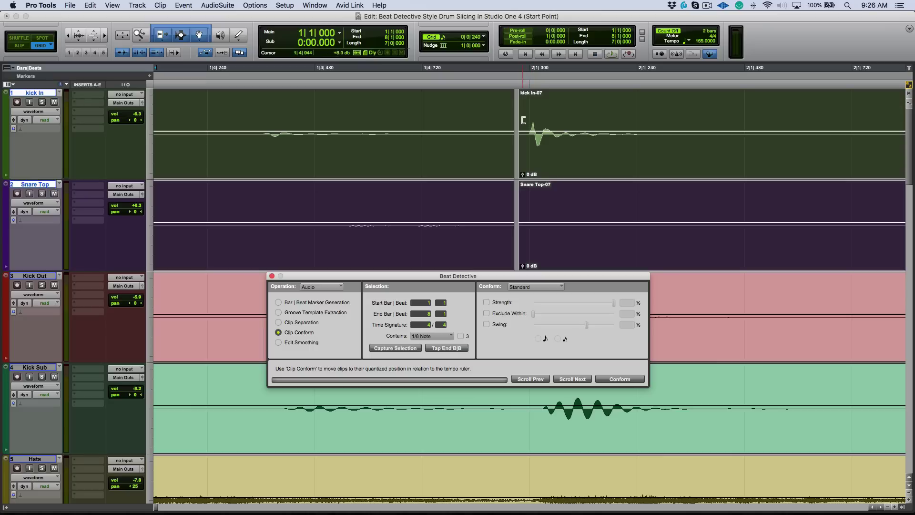
click(281, 342)
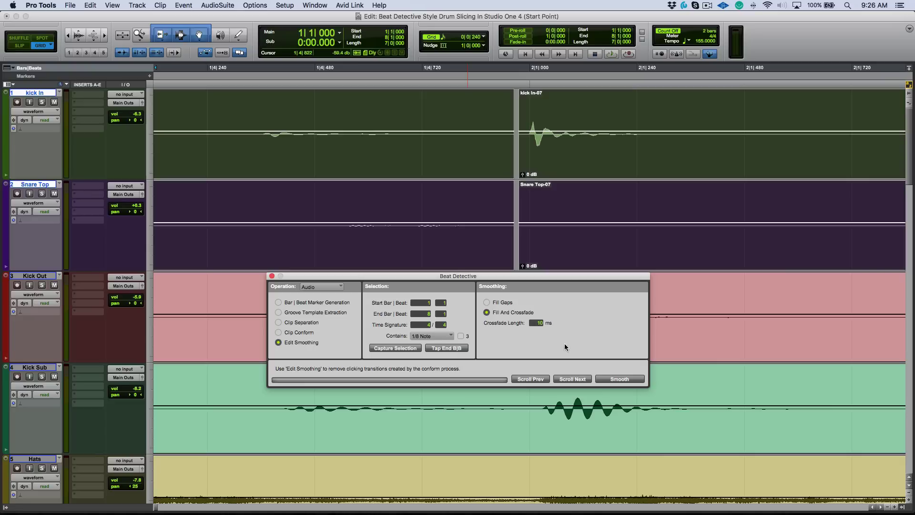
click(620, 381)
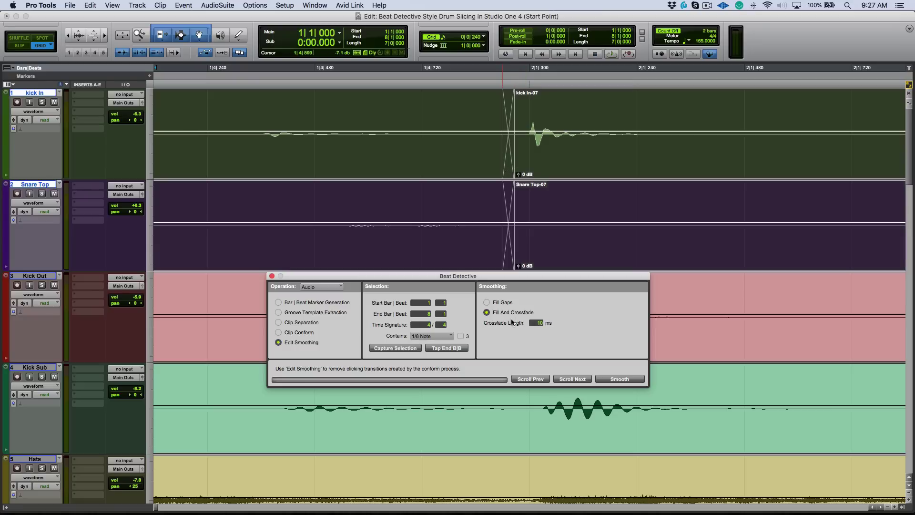
Switch to Studio One and group all the drum tracks from kick In through OH Dyn under the name Drums
key(super+Tab)
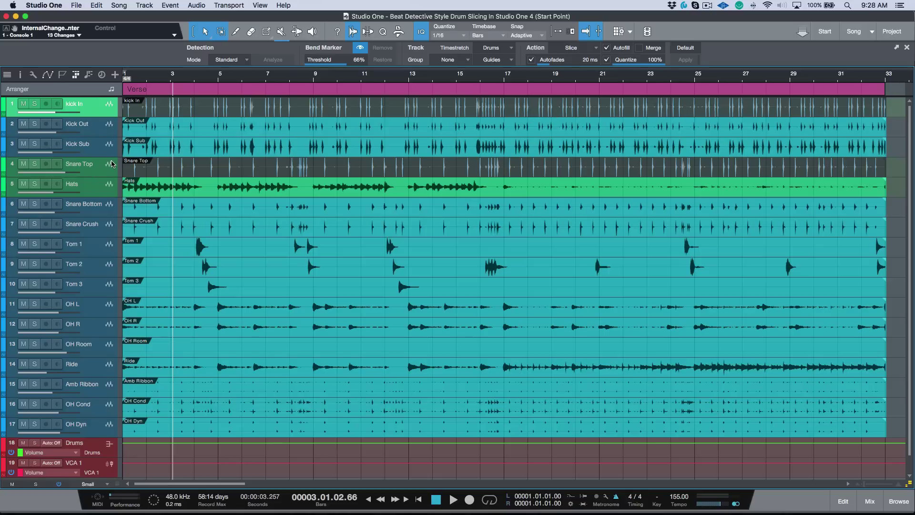
shift+click(97, 429)
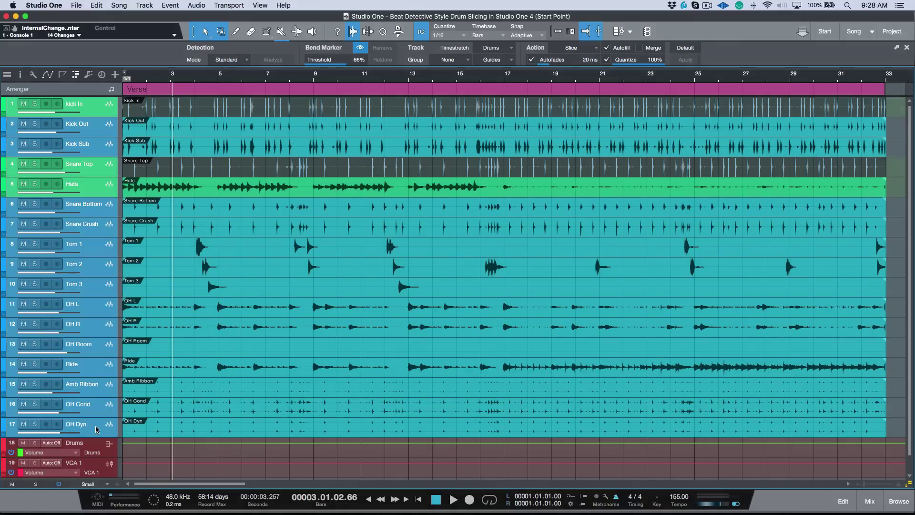
key(super+g)
text(Drums)
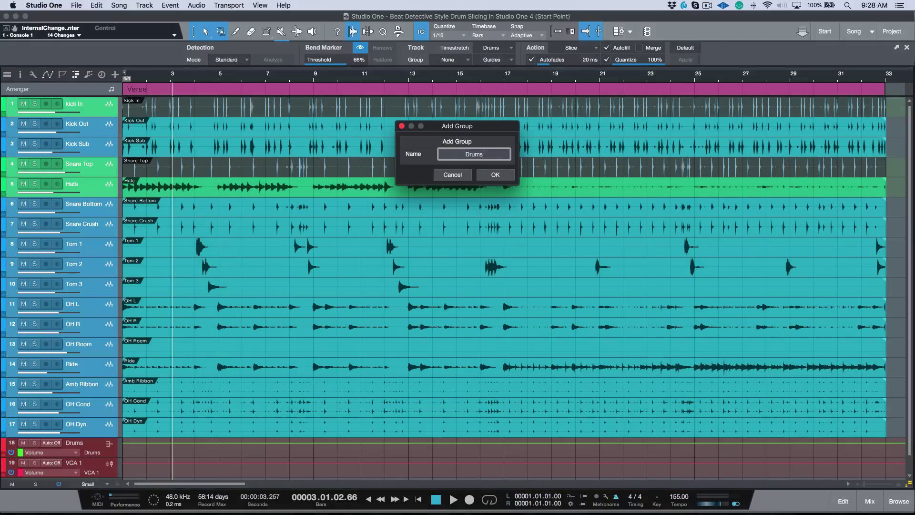
key(Return)
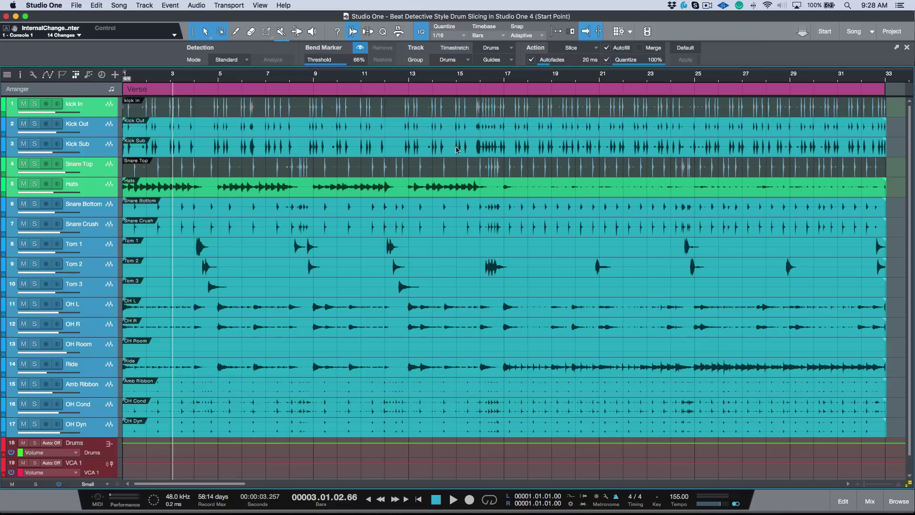
Check the guide tracks, apply the Slice action with autofill, autofades and quantize to the grouped drum events, and deselect them
click(496, 61)
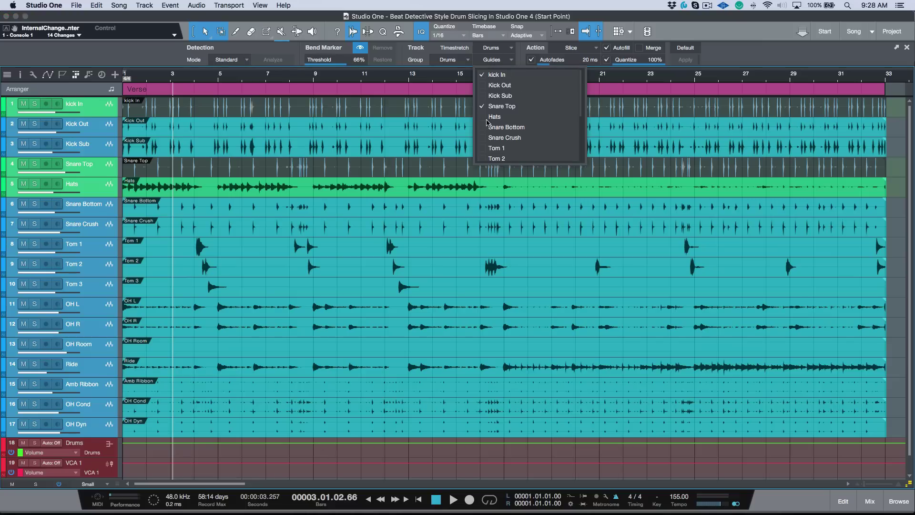
click(769, 54)
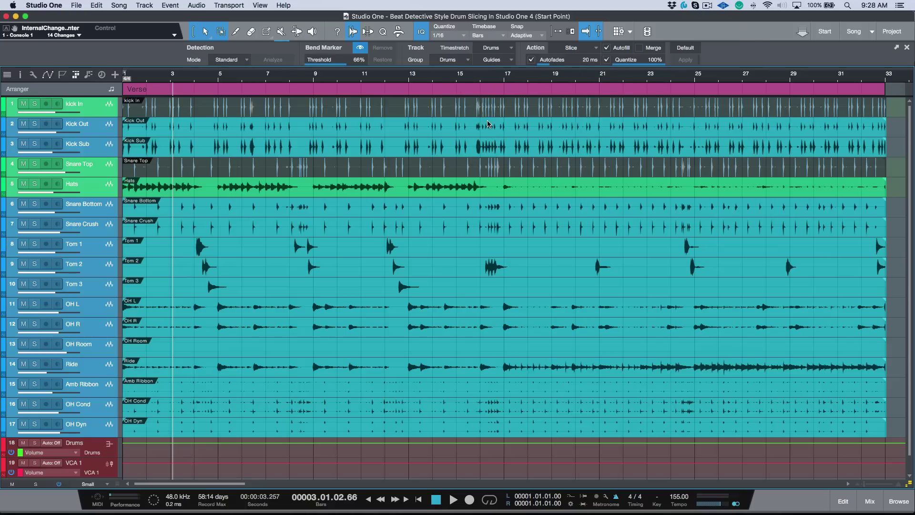
click(669, 113)
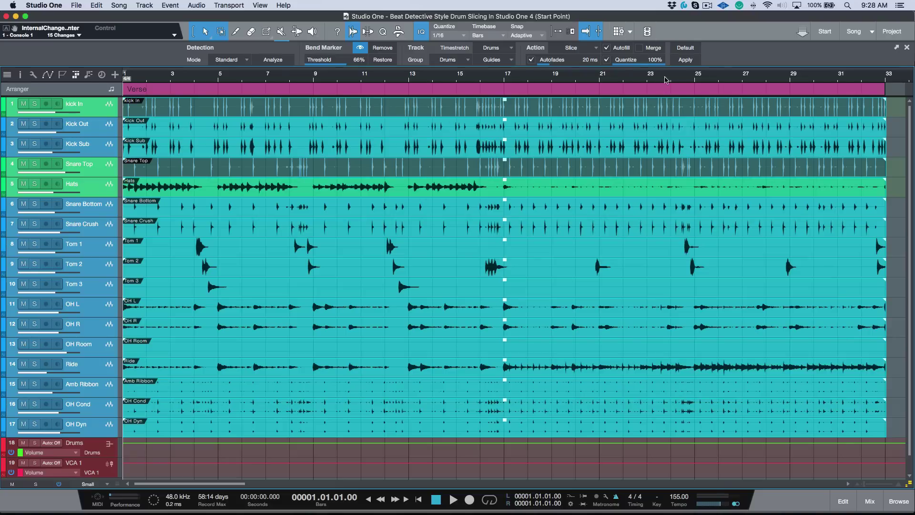
click(686, 59)
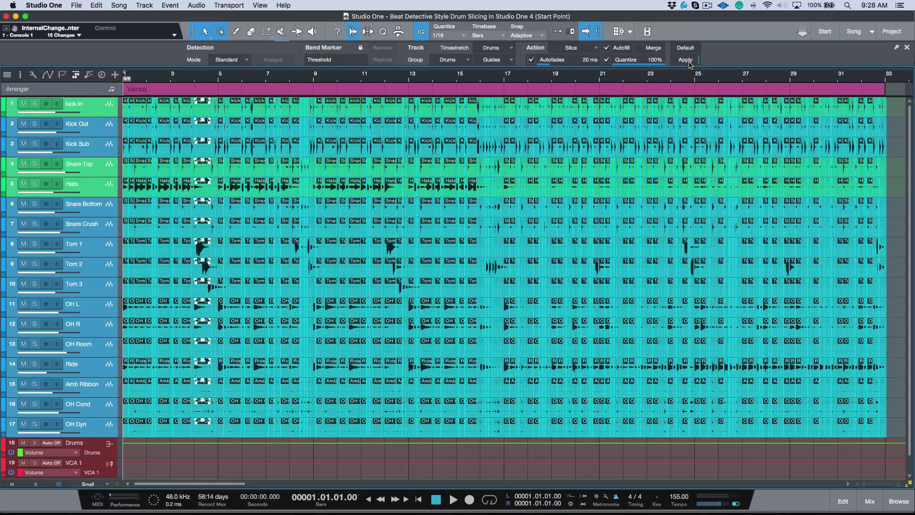
key(ctrl+z)
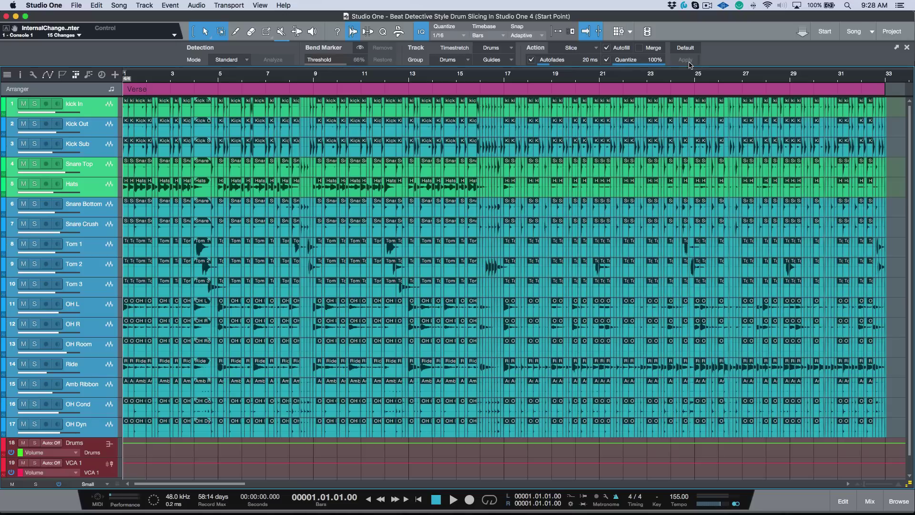
Examine the crossfades and cut positions between the sliced drum events across the first two bars at a closer zoom
key(shift+e)
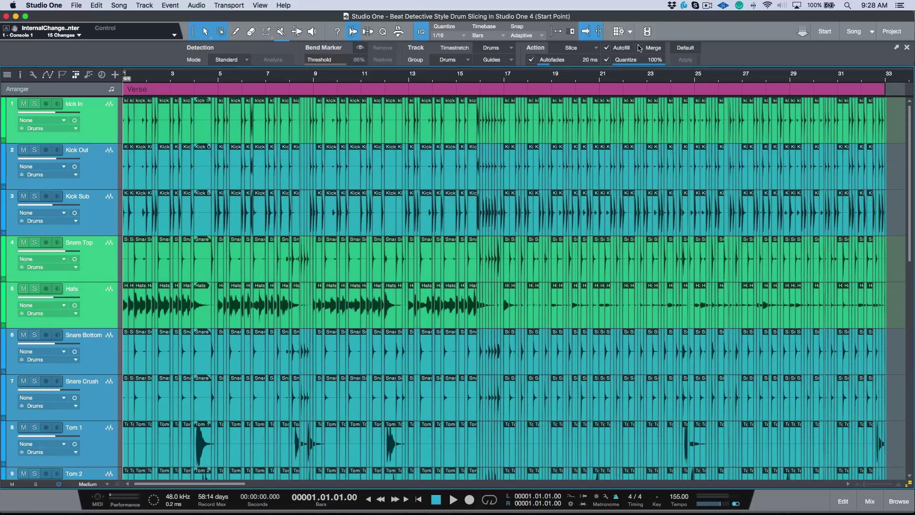
key(e)
key(e)
key(e)
key(e)
key(e)
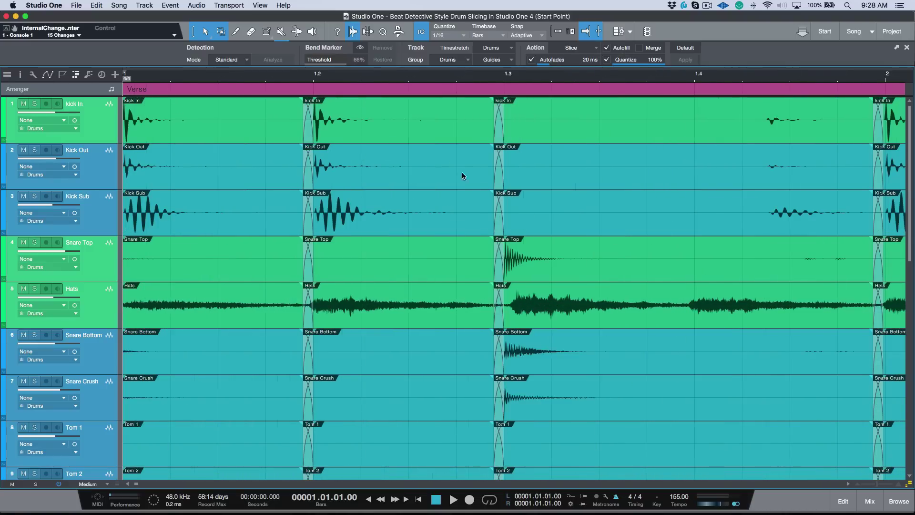
scroll(359, 150, right, 3)
scroll(359, 149, right, 15)
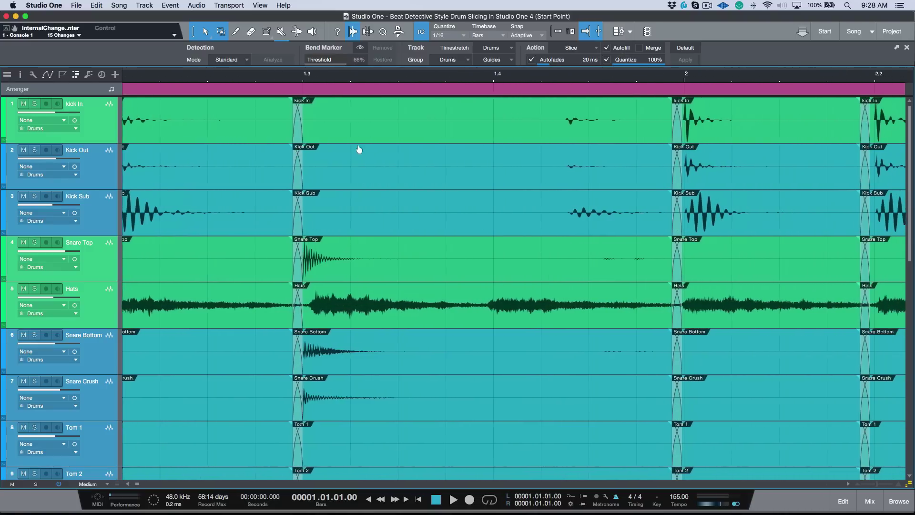
scroll(375, 149, right, 2)
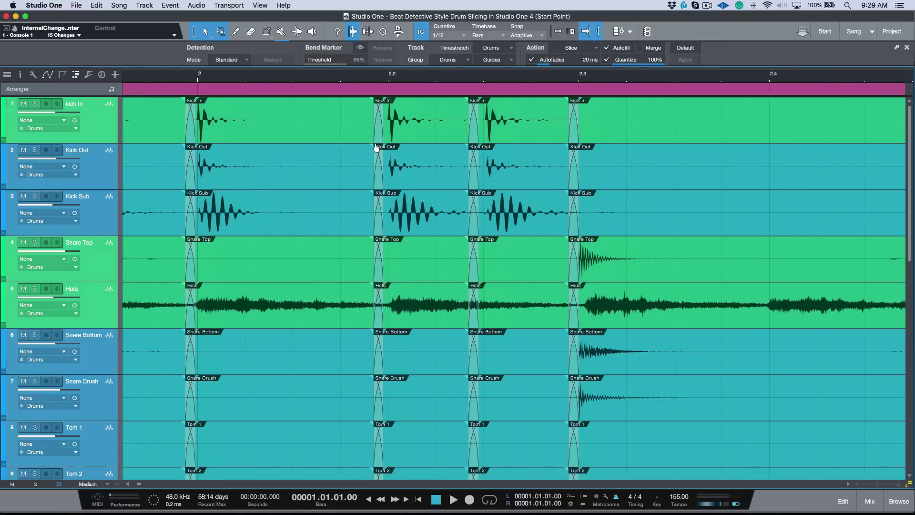
scroll(484, 140, right, 2)
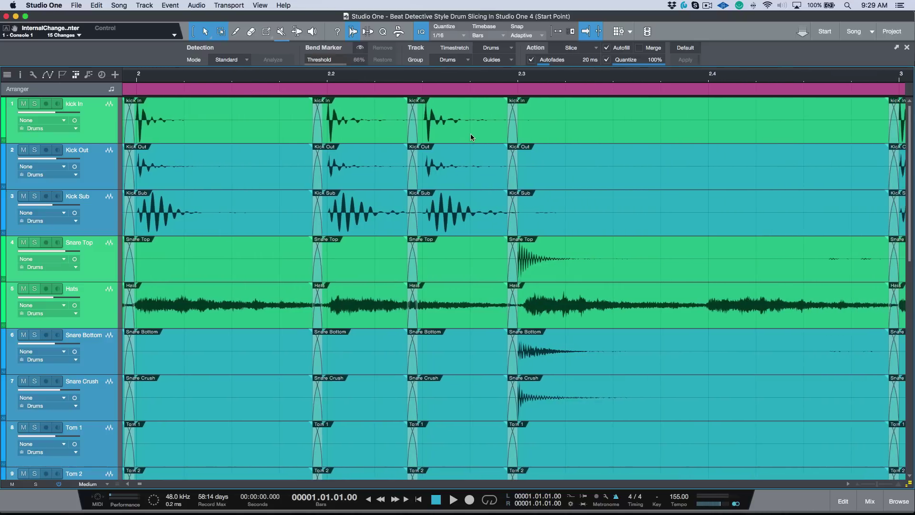
Display the bend markers on the sliced events to compare them with the cut positions, and hide them again
click(470, 133)
click(360, 47)
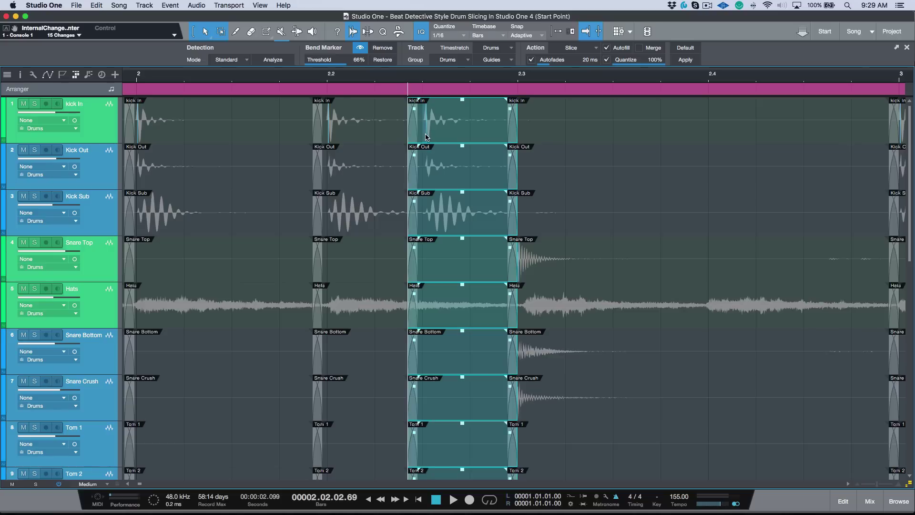
key(super+d)
scroll(430, 138, left, 8)
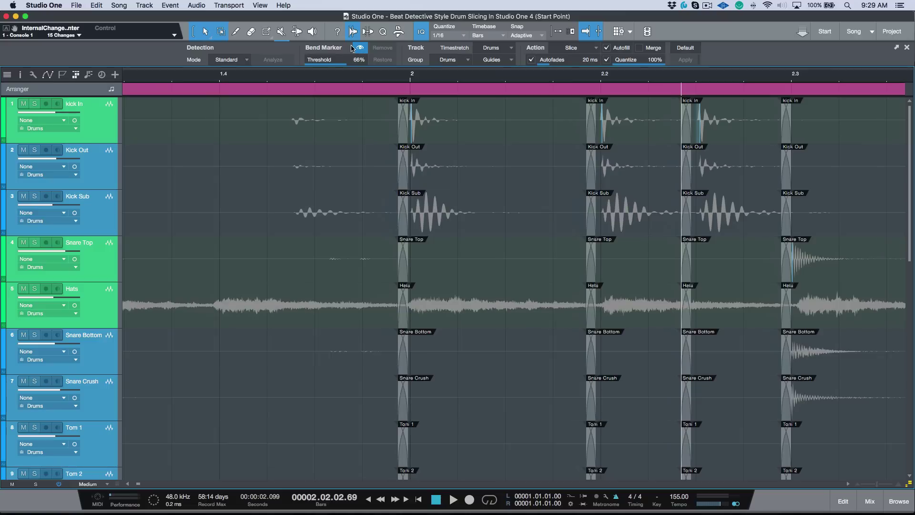
click(360, 48)
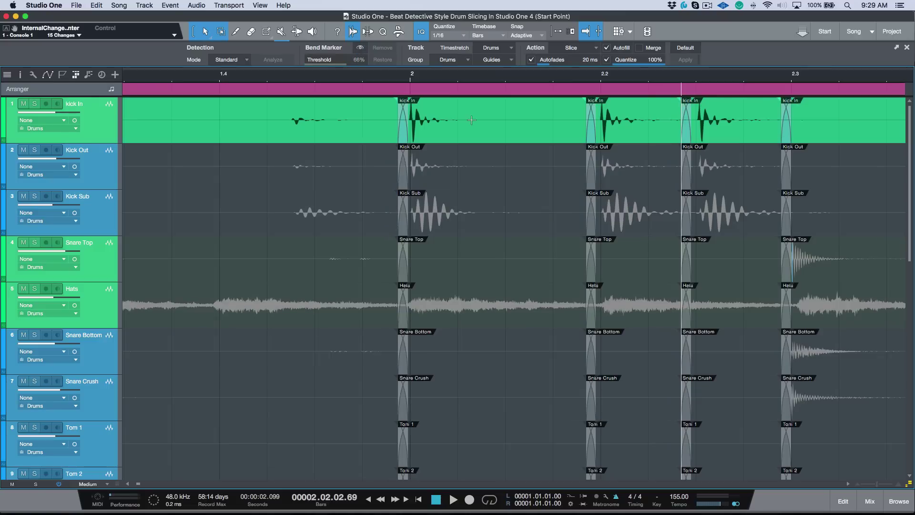
Select all the sliced events on the grouped drum tracks
click(507, 181)
key(super+a)
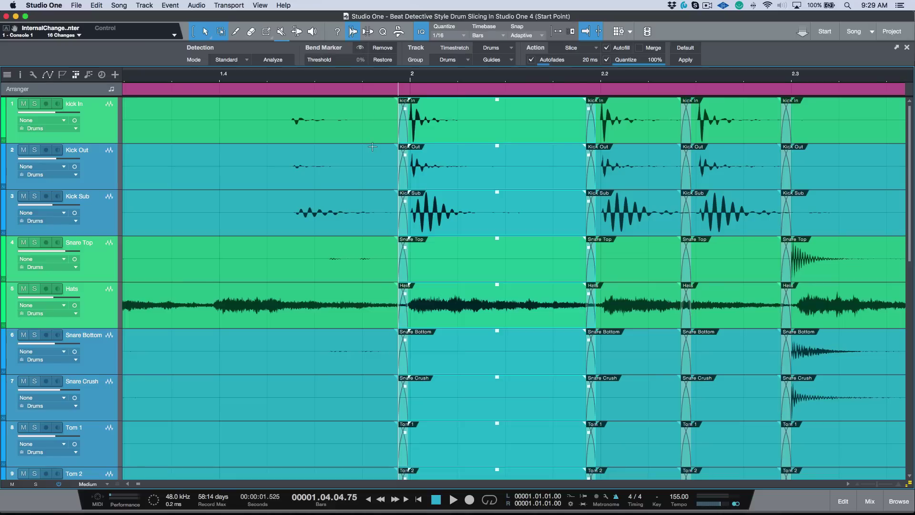
scroll(380, 148, left, 10)
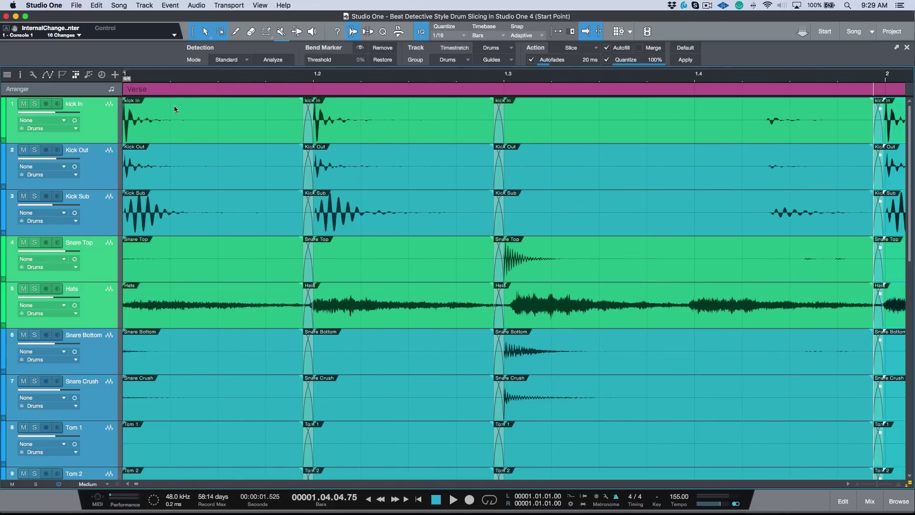
click(96, 5)
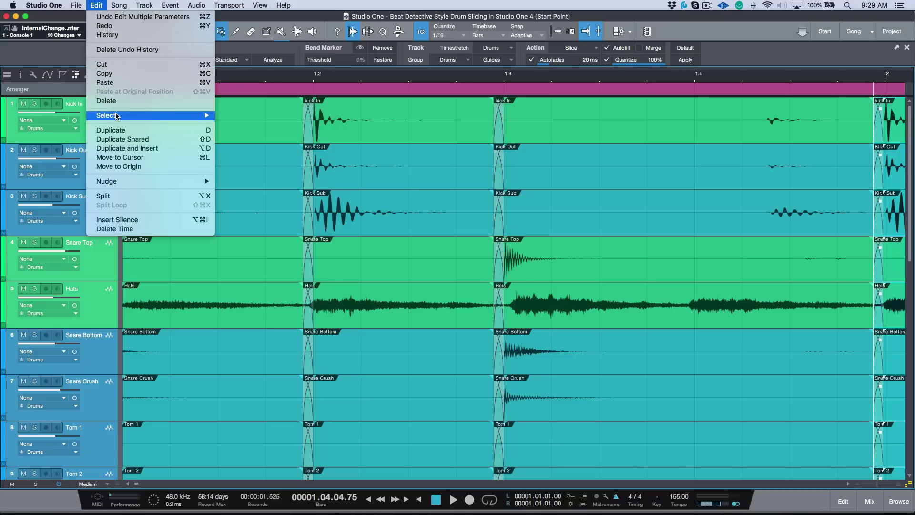
mouse_move(117, 115)
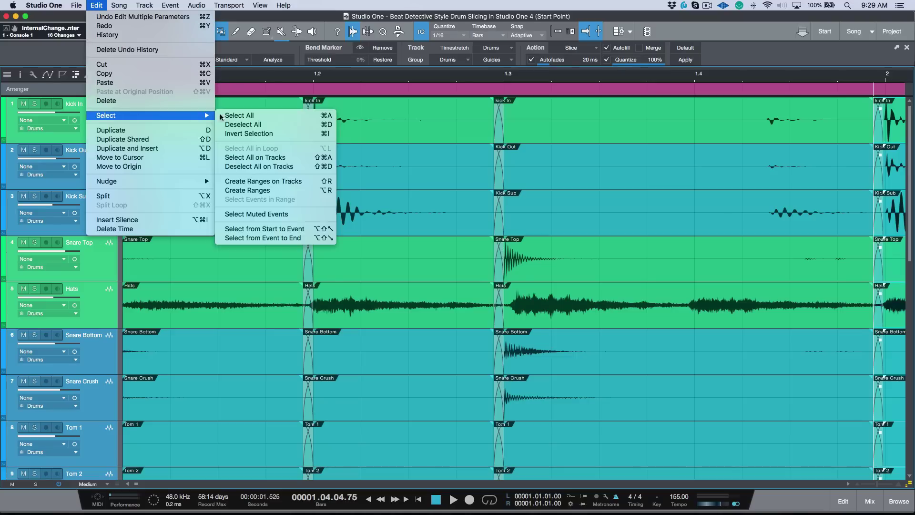
click(257, 158)
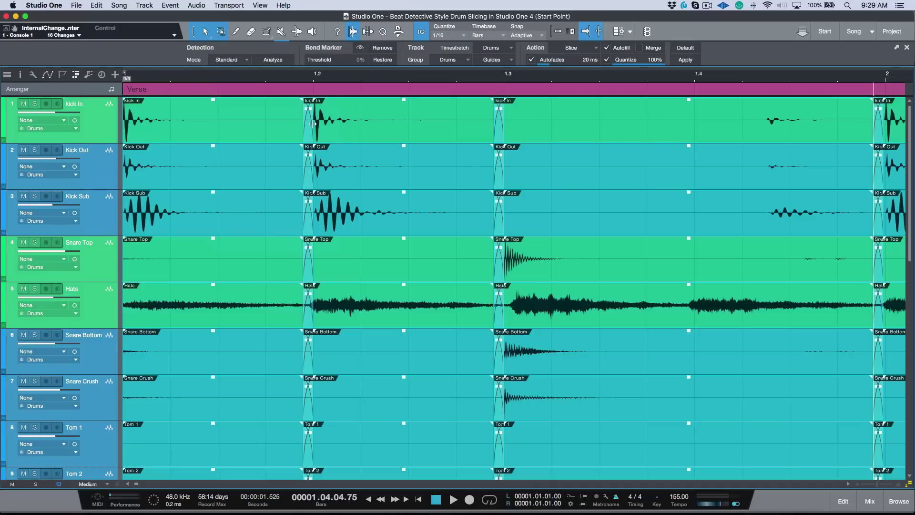
Reselect all events on the drum tracks and shorten their crossfades by trimming the edge before the kick hit at beat 1.2 earlier
drag(314, 124, 277, 127)
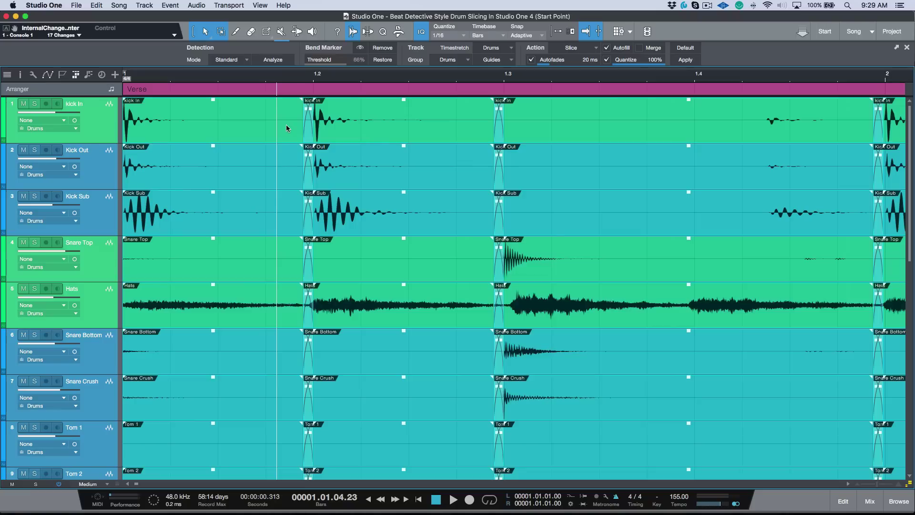
click(308, 137)
key(e)
key(e)
key(e)
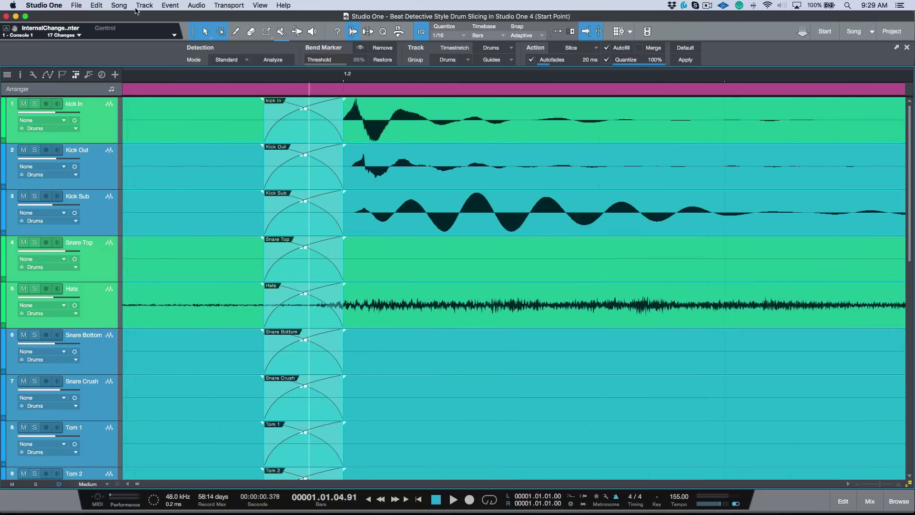
click(97, 6)
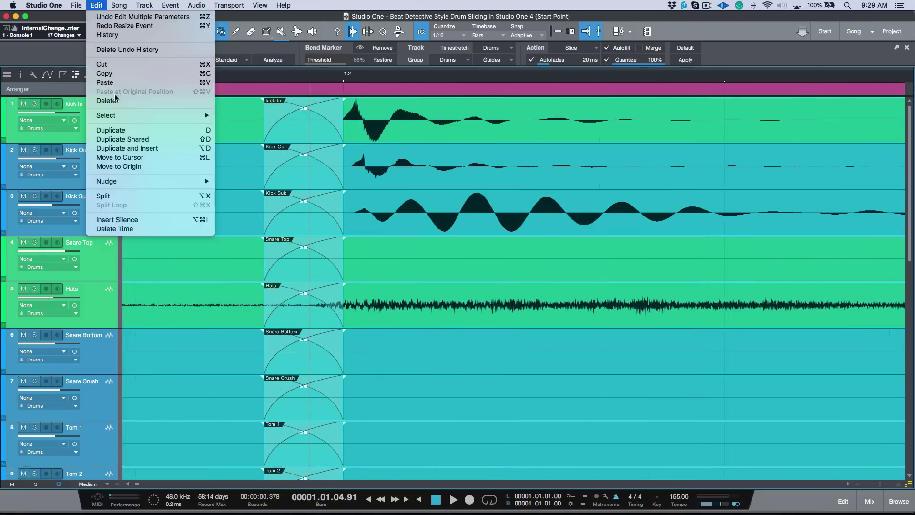
mouse_move(135, 115)
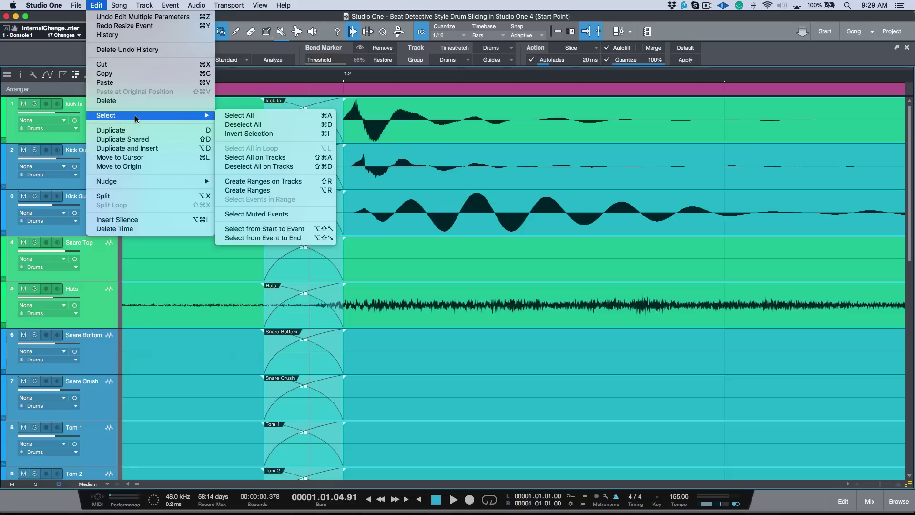
click(288, 158)
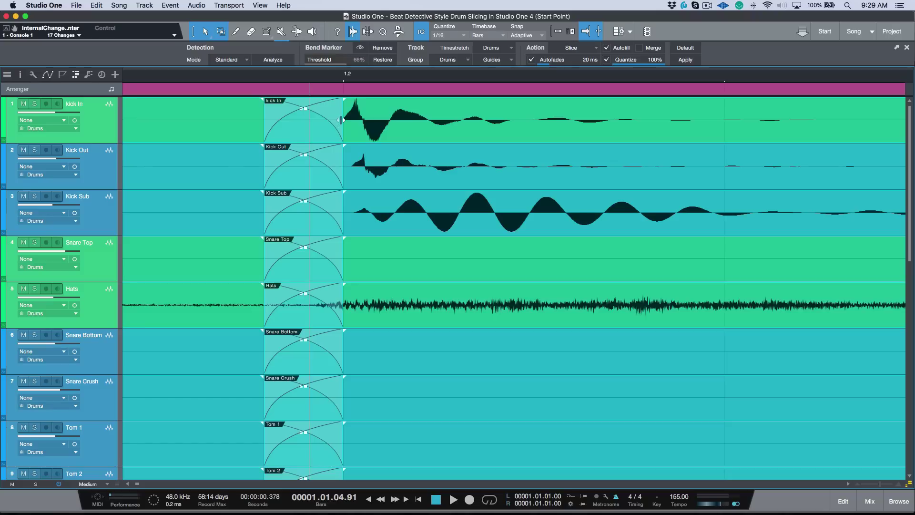
drag(341, 120, 304, 136)
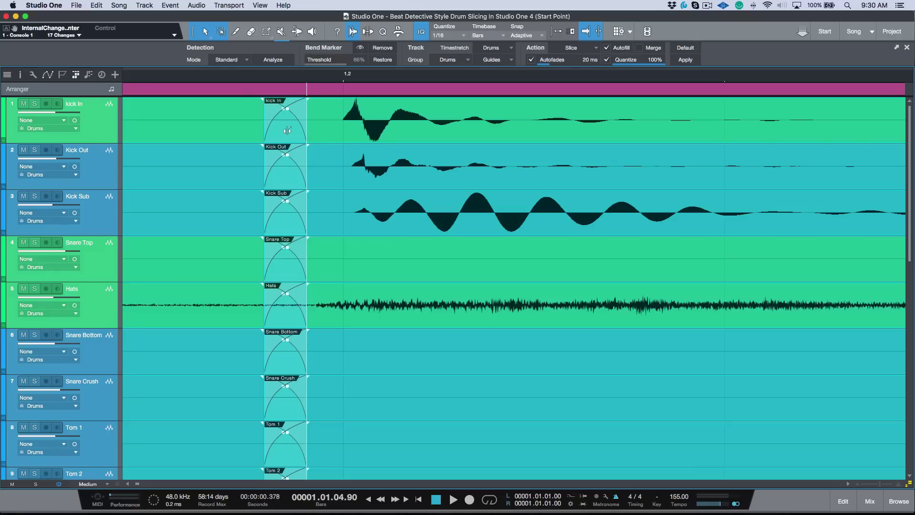
Examine the shortened crossfades ahead of the kick and snare transients from the song start to the downbeat of bar 2
scroll(351, 148, right, 10)
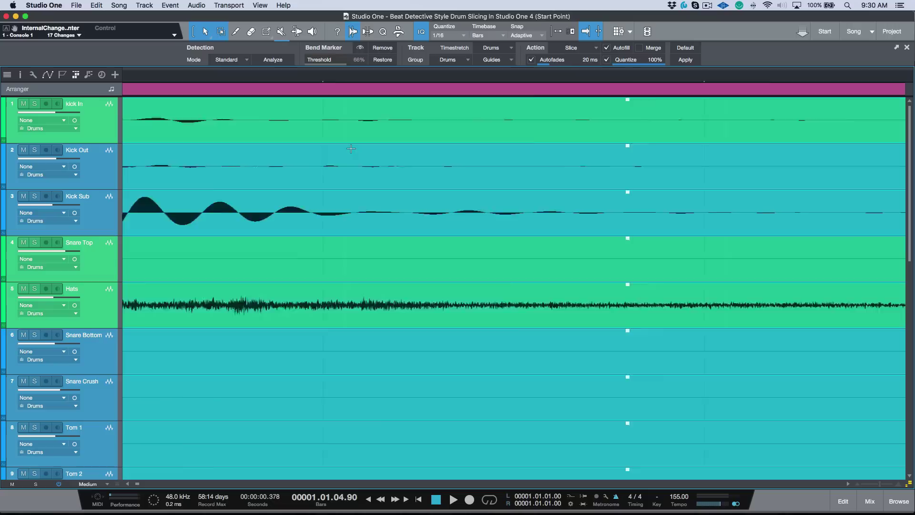
scroll(352, 149, right, 5)
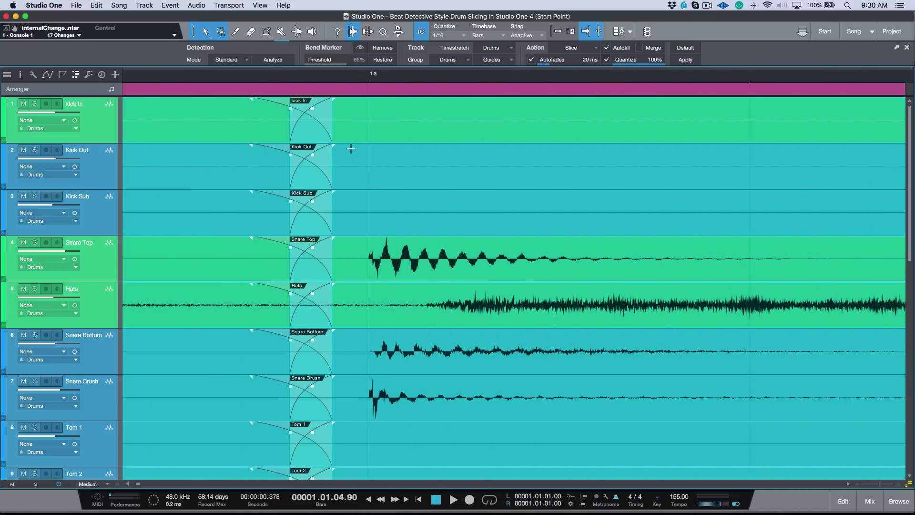
scroll(352, 148, right, 15)
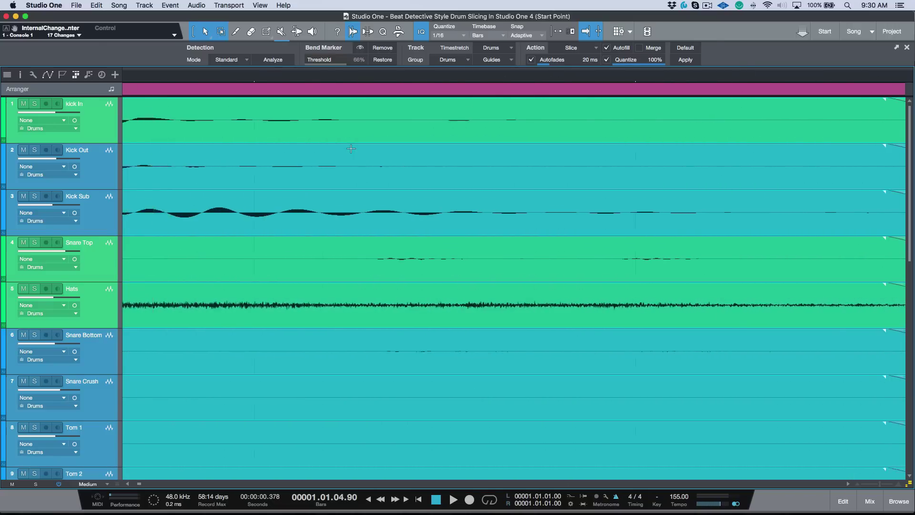
scroll(352, 149, right, 4)
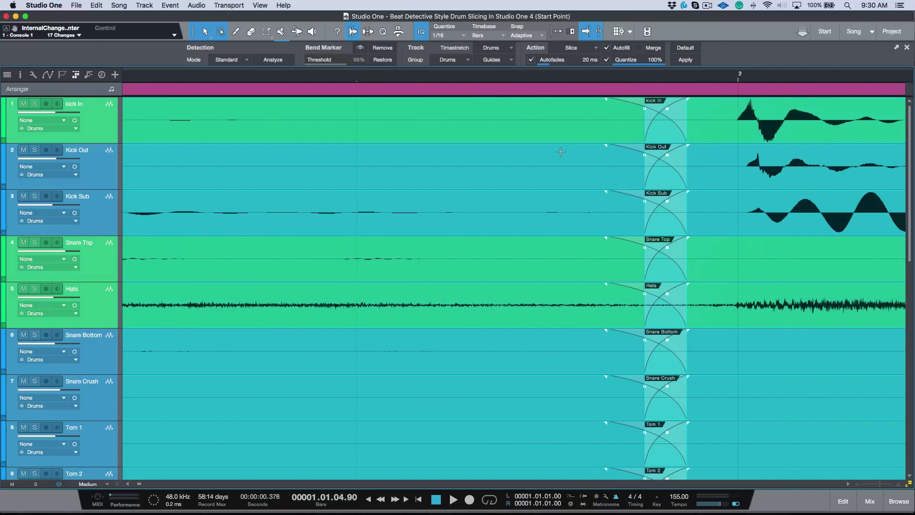
scroll(560, 152, left, 15)
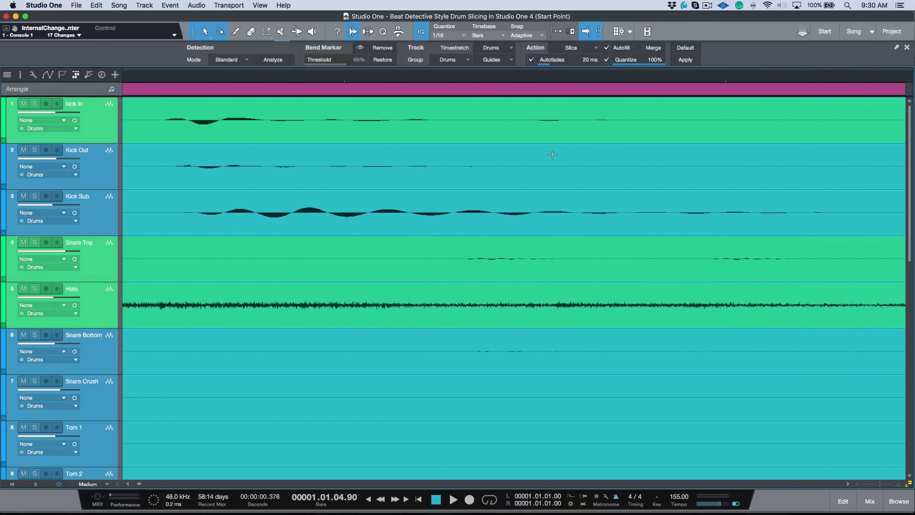
scroll(553, 155, left, 8)
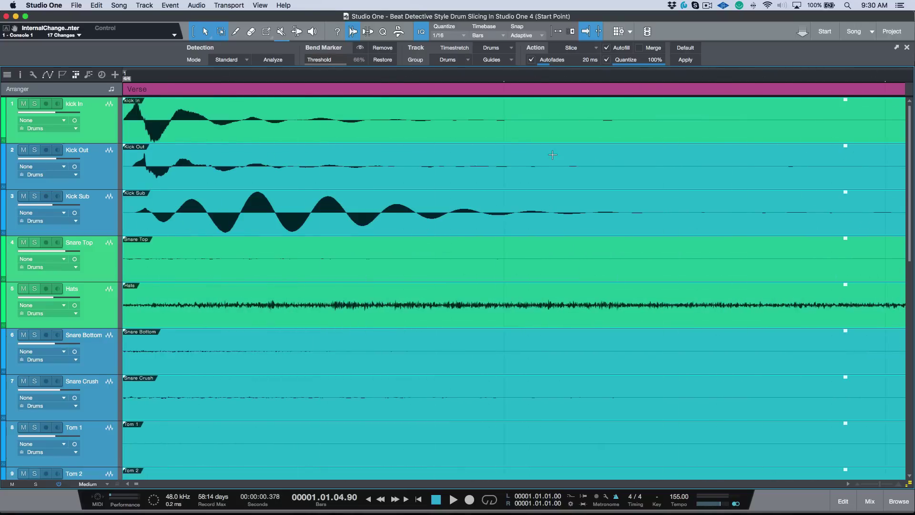
scroll(553, 155, right, 8)
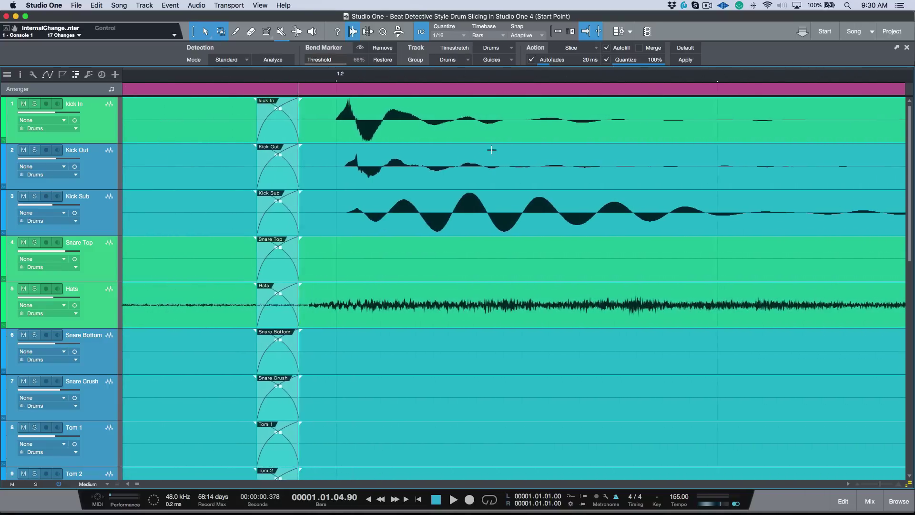
scroll(492, 150, left, 1)
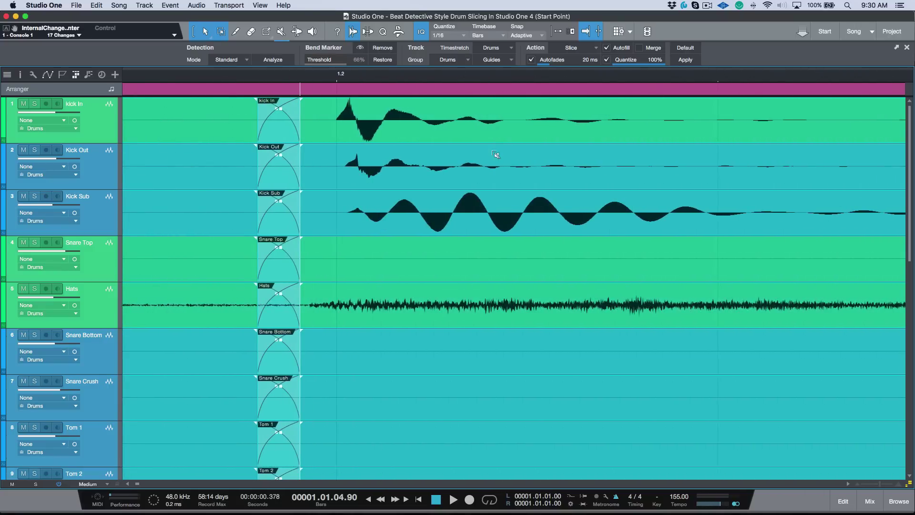
scroll(496, 154, right, 10)
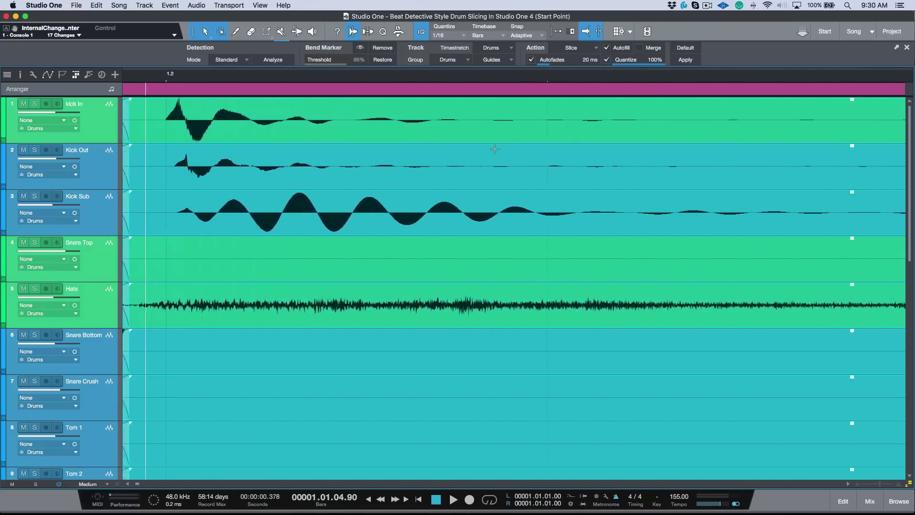
scroll(495, 149, right, 1)
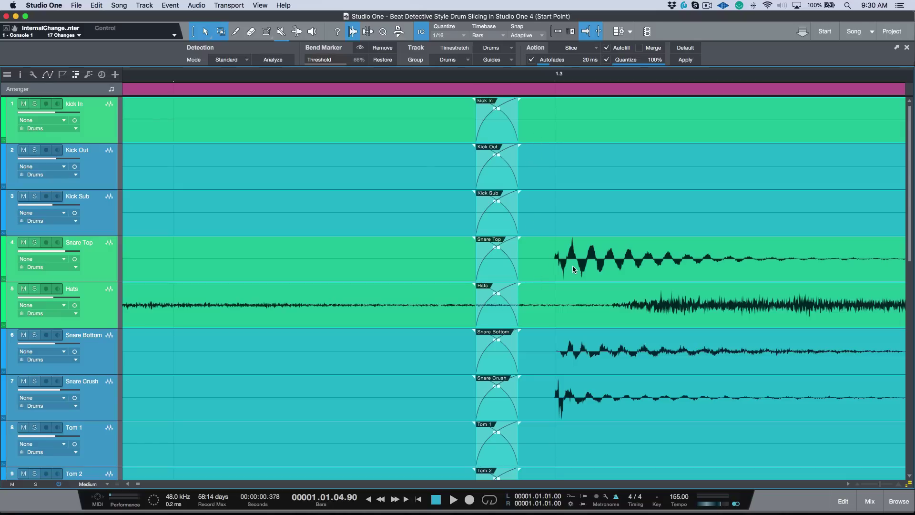
scroll(496, 257, right, 15)
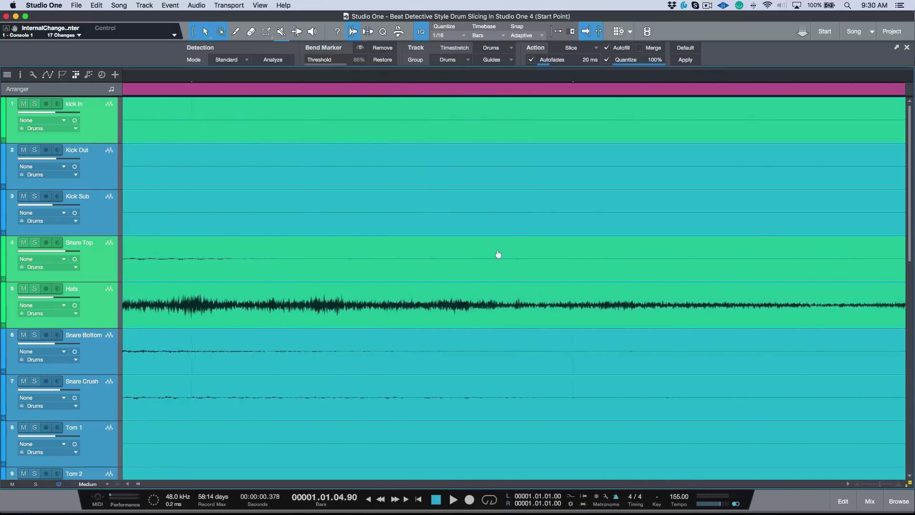
scroll(498, 255, right, 15)
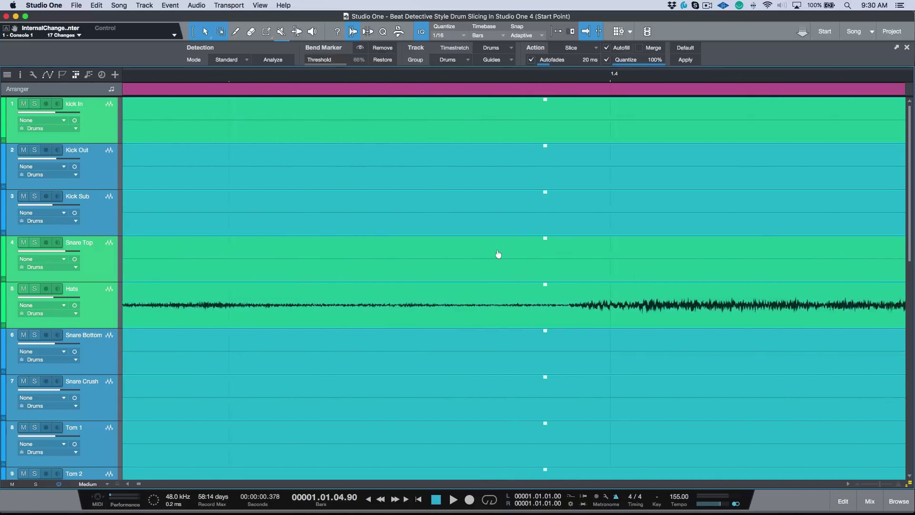
scroll(498, 254, right, 10)
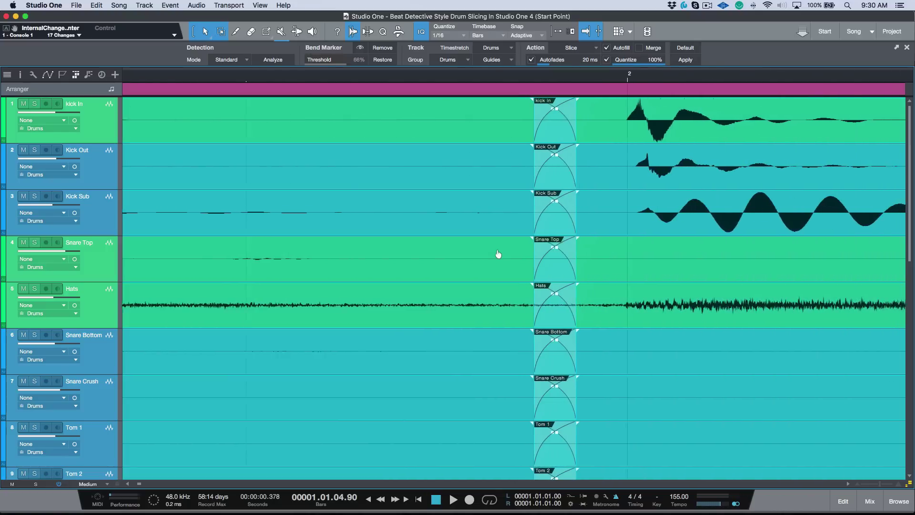
Check the crossfade positions against the drum hits through bar 2 and into bar 3 at a wider zoom
key(w)
key(w)
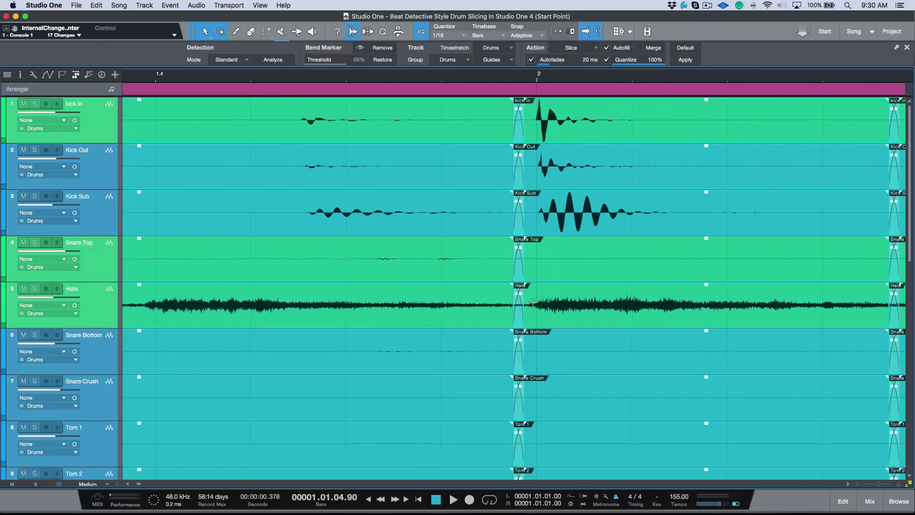
scroll(530, 303, right, 10)
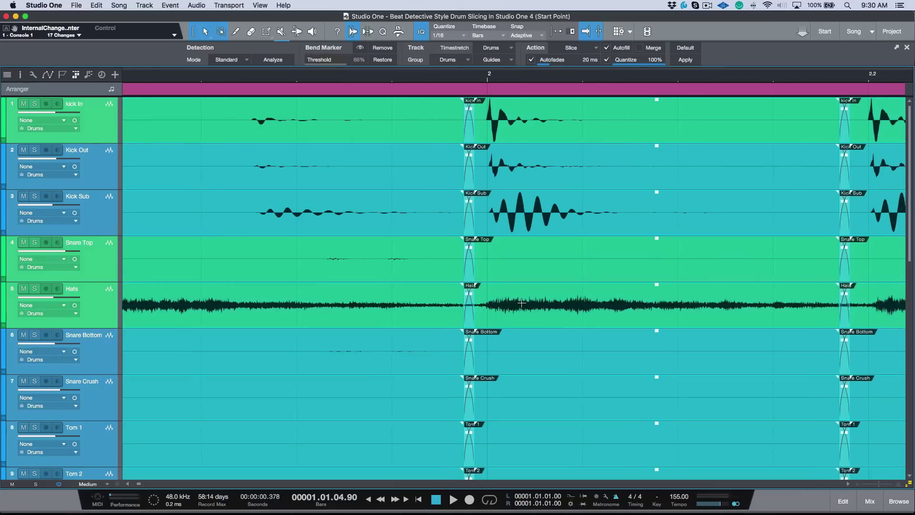
scroll(524, 302, right, 8)
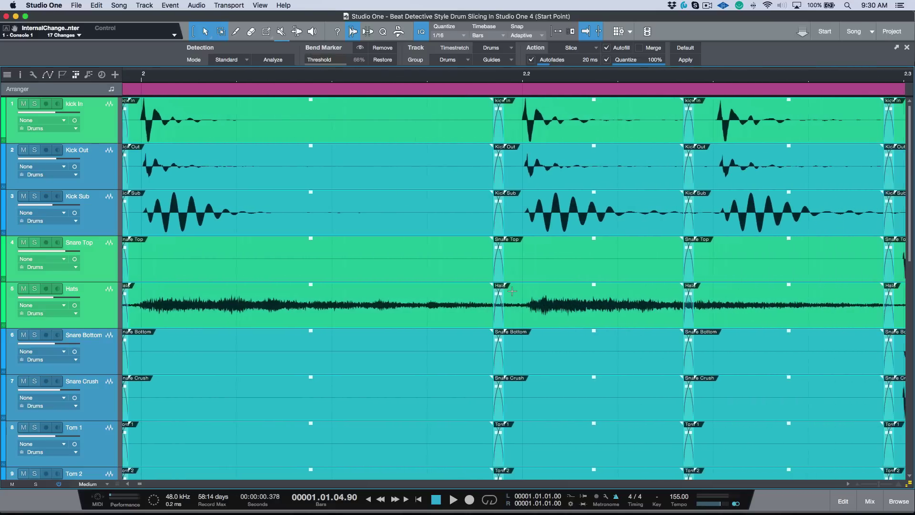
scroll(523, 290, right, 5)
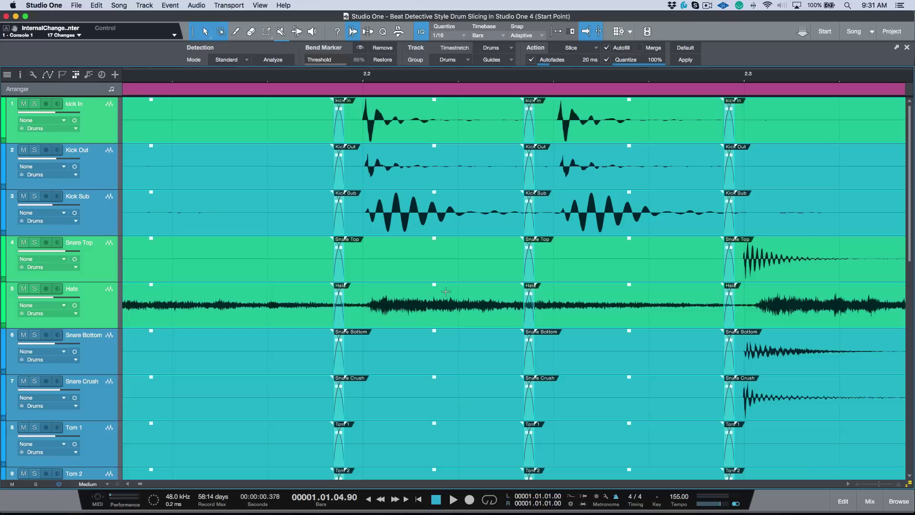
scroll(502, 247, right, 5)
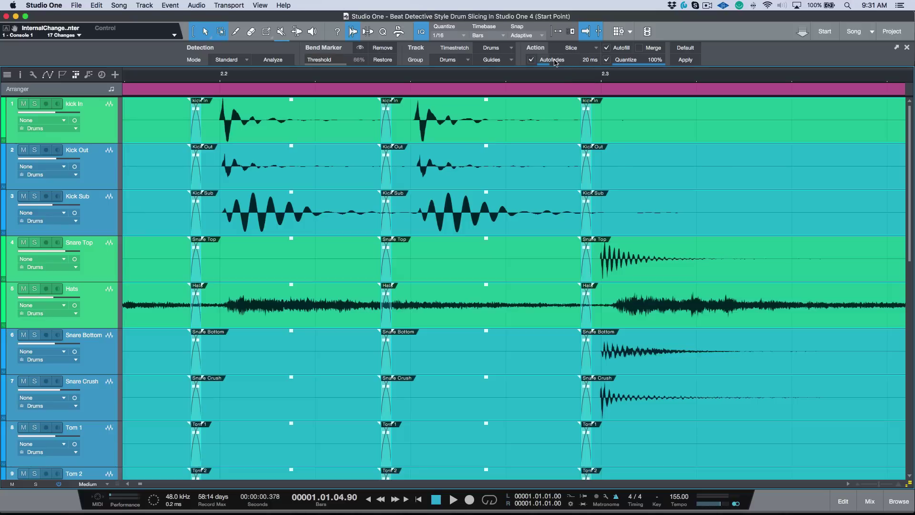
scroll(473, 122, right, 10)
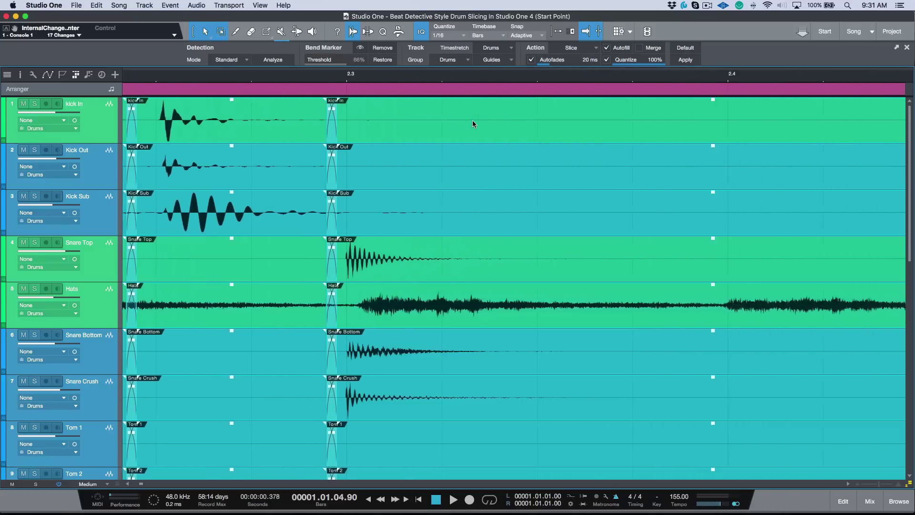
scroll(473, 121, right, 10)
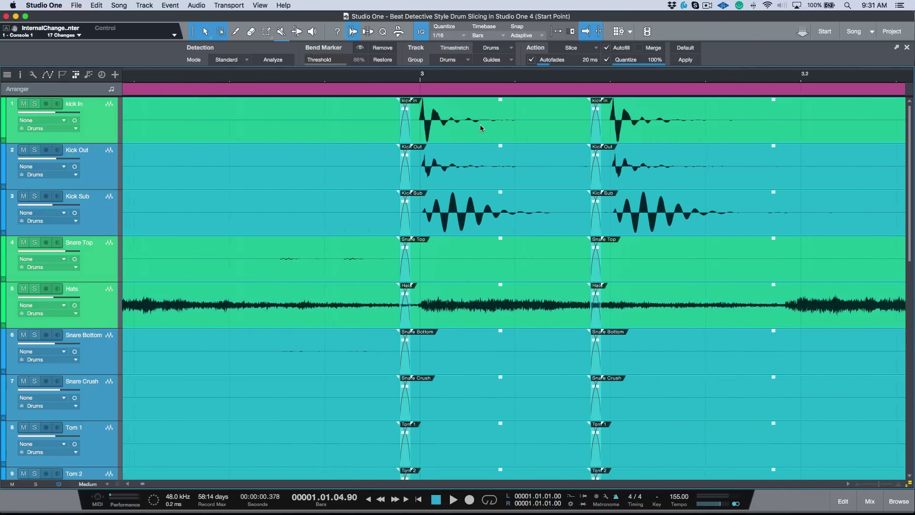
Trim the selected slices' crossfades slightly shorter at the cut before the kick hit between beats 3.2 and 3.3
scroll(479, 125, right, 10)
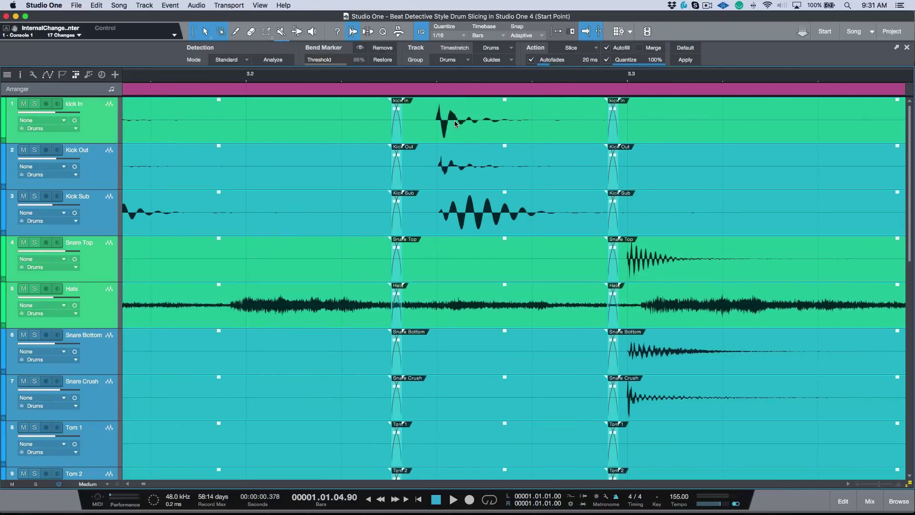
scroll(417, 134, right, 3)
scroll(361, 123, left, 1)
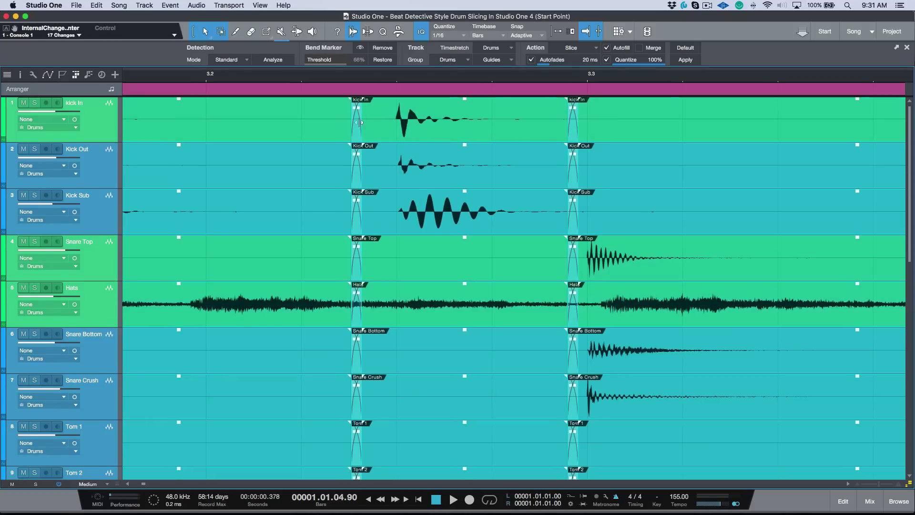
drag(361, 121, 358, 124)
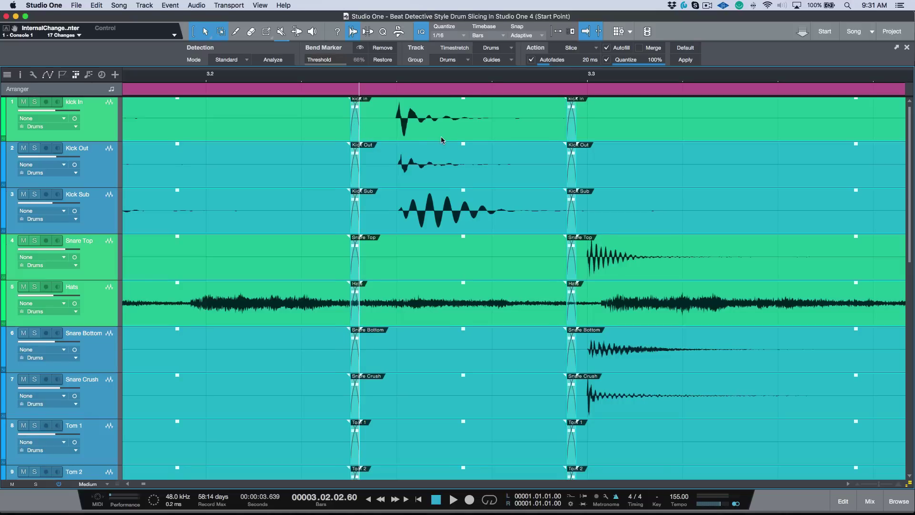
scroll(442, 139, right, 15)
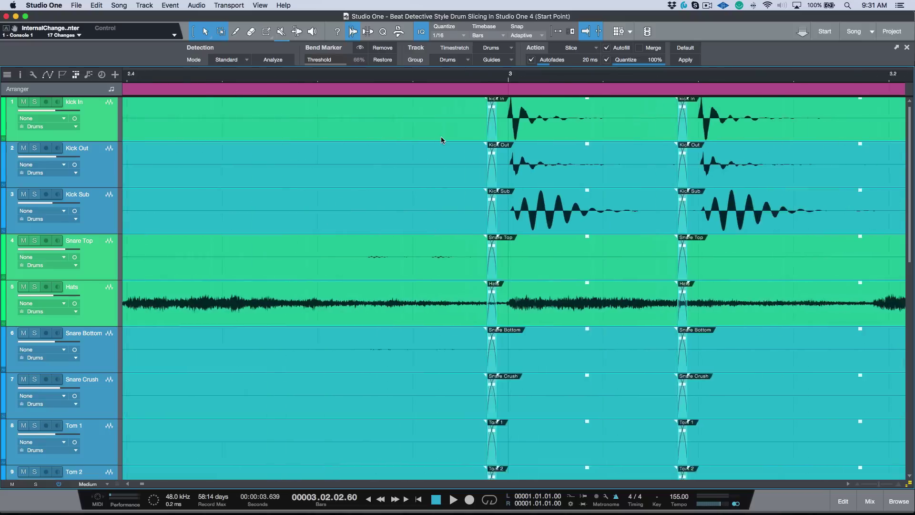
Play the edited drums from the song start into bar 15, displaying the bend markers during playback
key(Home)
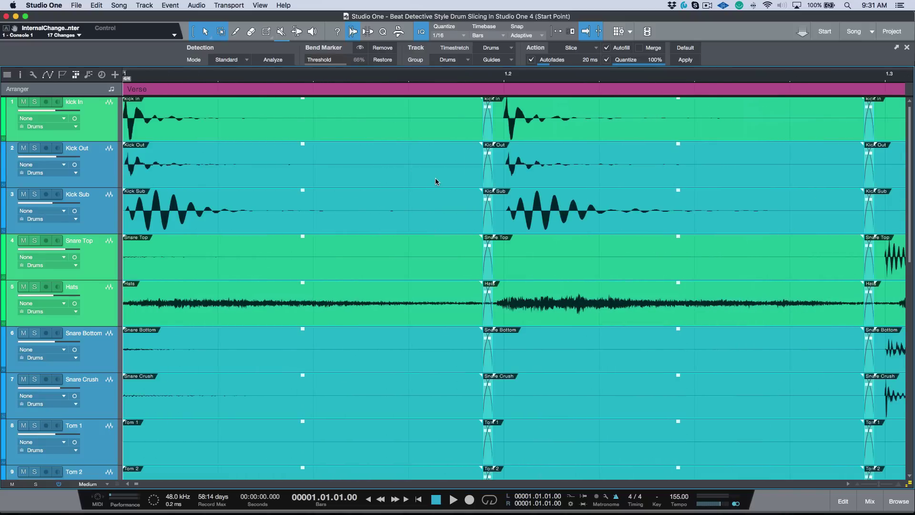
key(w)
key(w)
key(w)
key(w)
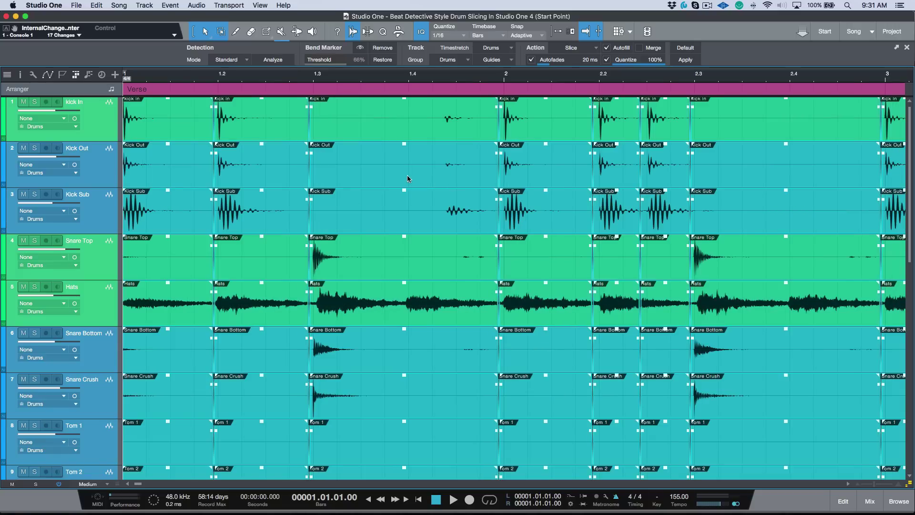
key(space)
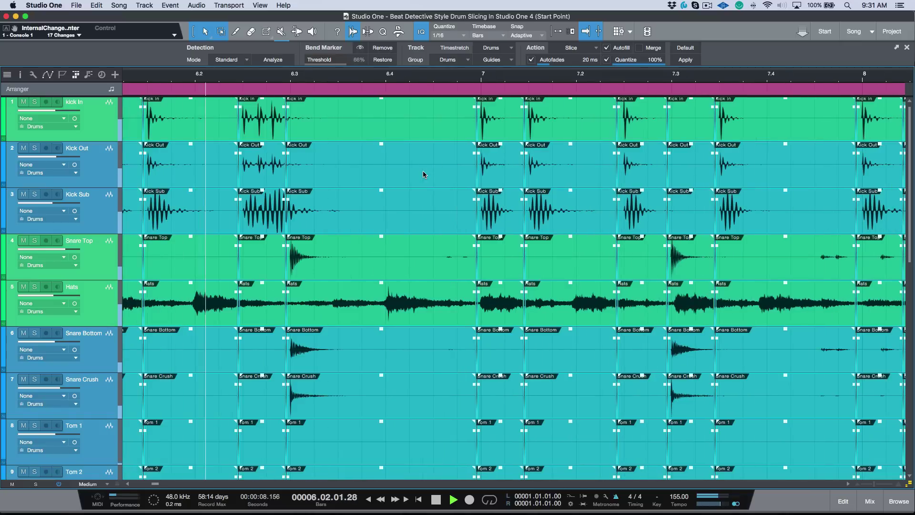
click(360, 47)
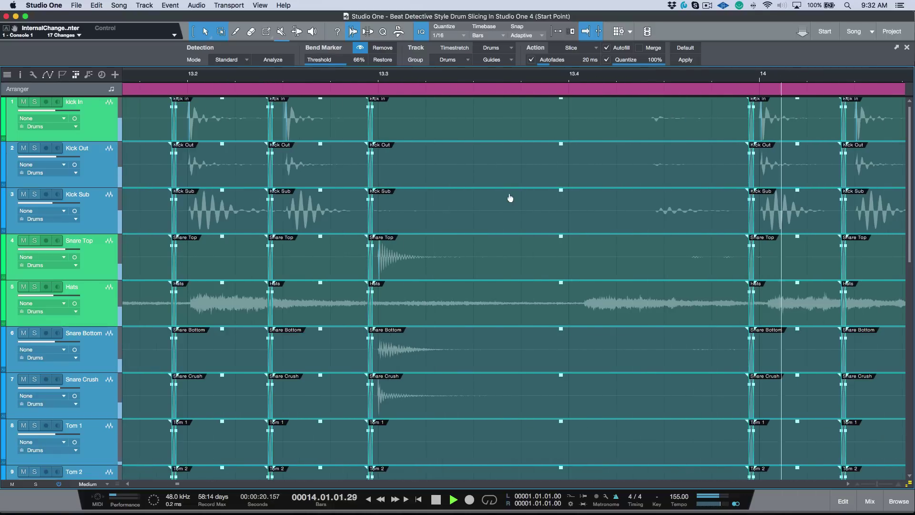
key(space)
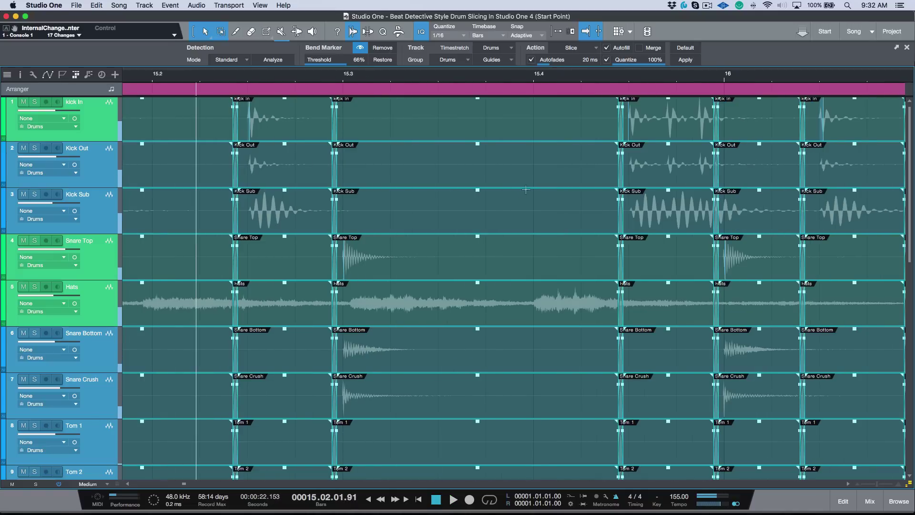
Reselect all events on the drum tracks and hide the bend markers
click(377, 92)
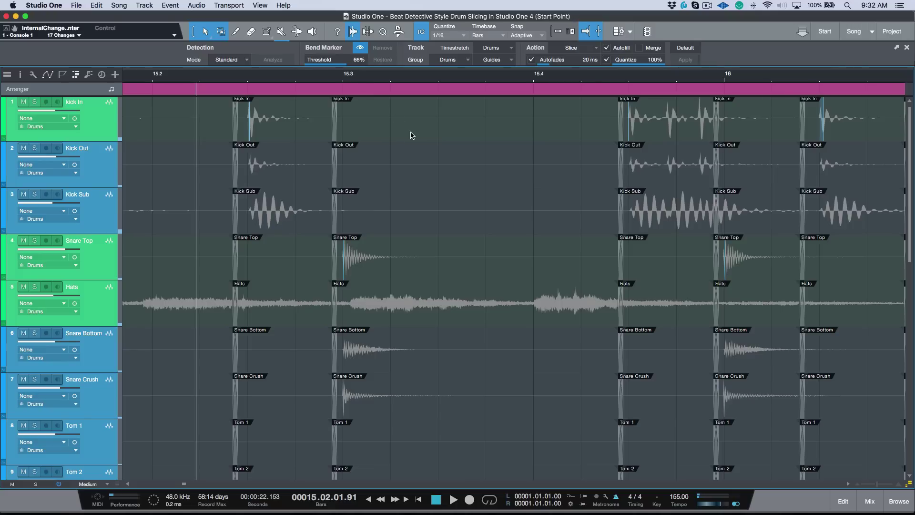
key(super+a)
click(360, 48)
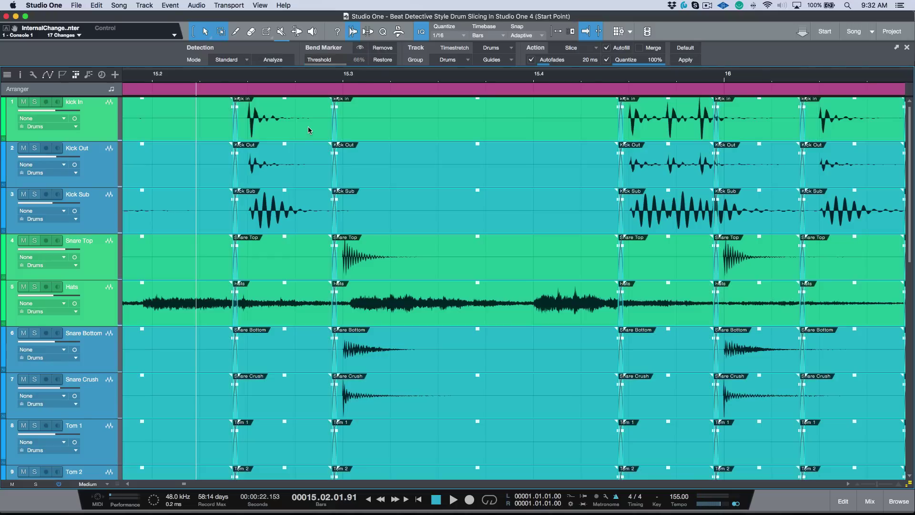
Shift the crossfade at beat 15.3 later on all drum tracks so it ends right before the snare hit
key(ctrl+space)
key(e)
key(e)
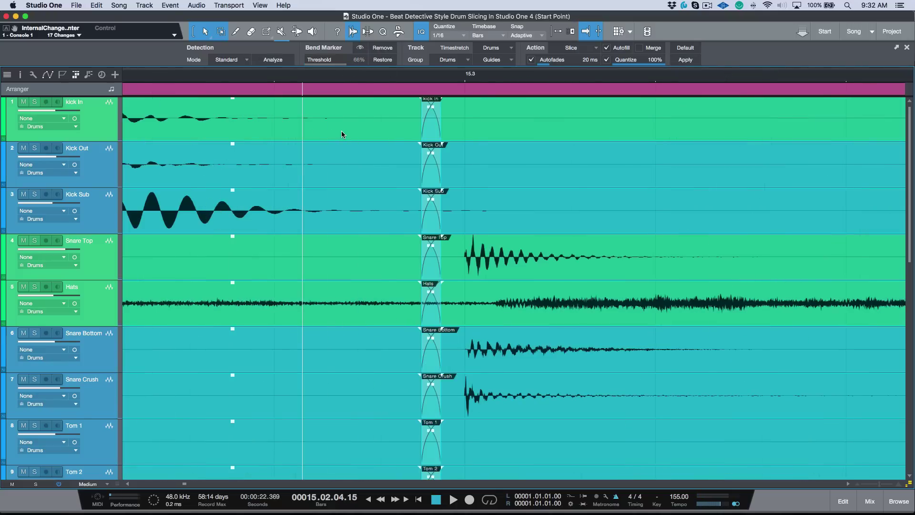
click(347, 135)
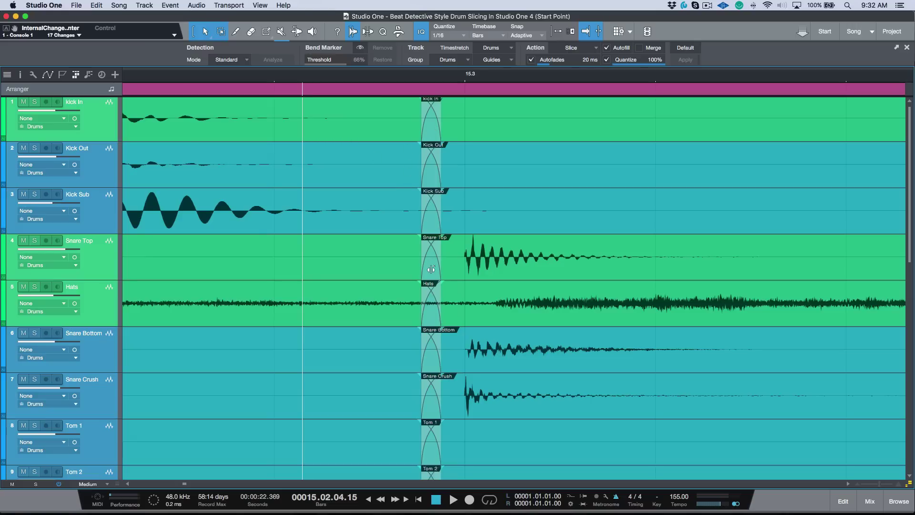
drag(431, 269, 454, 268)
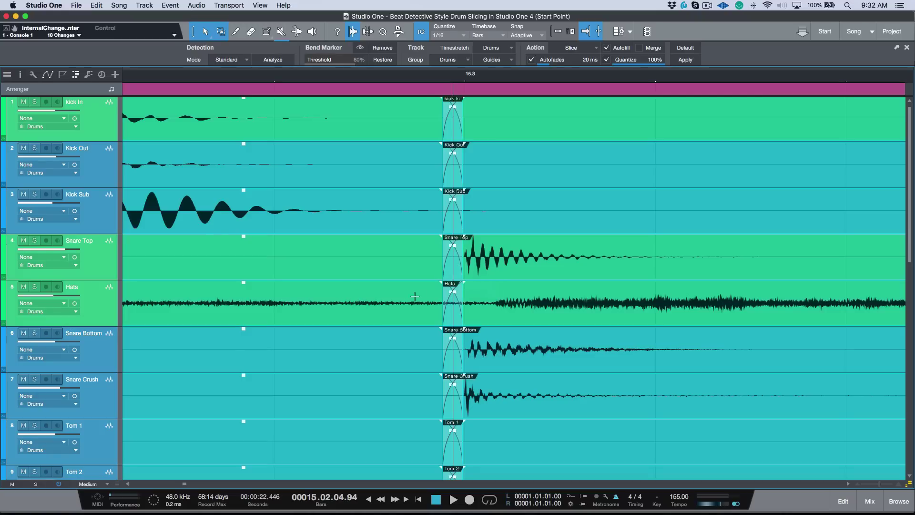
Shift the crossfade between beats 16.1 and 16.2 slightly later on all drum tracks, keeping it ahead of the kick hit
scroll(395, 294, right, 5)
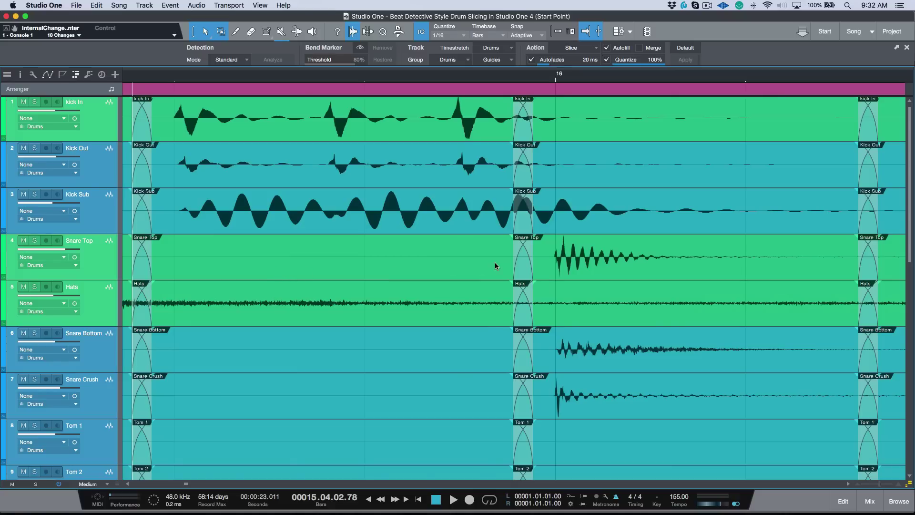
scroll(526, 263, right, 10)
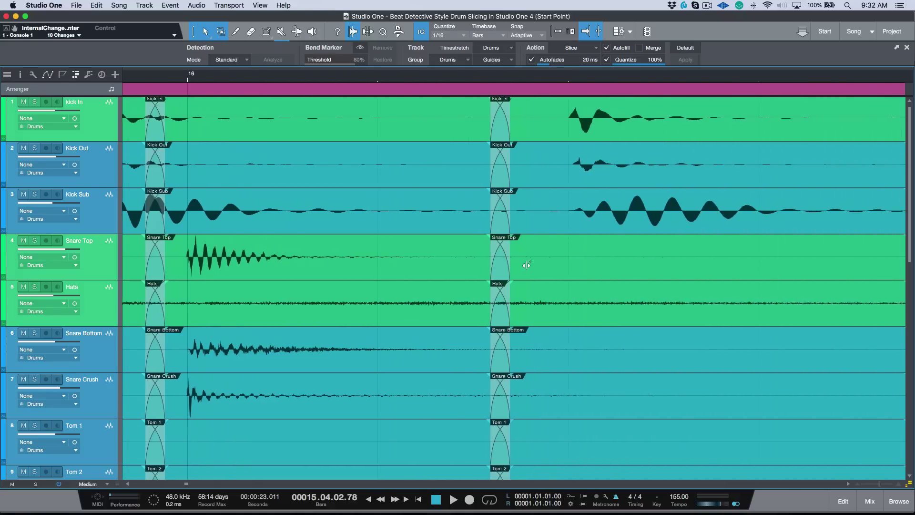
drag(455, 220, 508, 225)
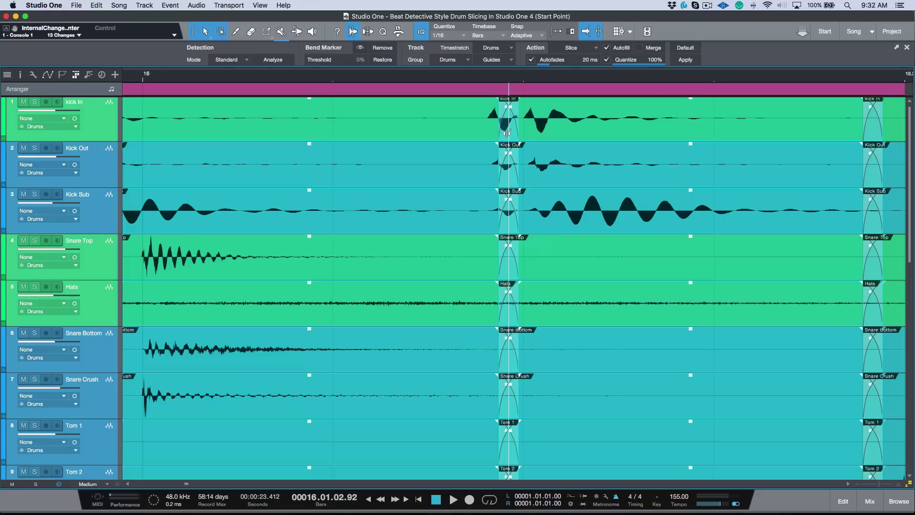
drag(507, 133, 476, 136)
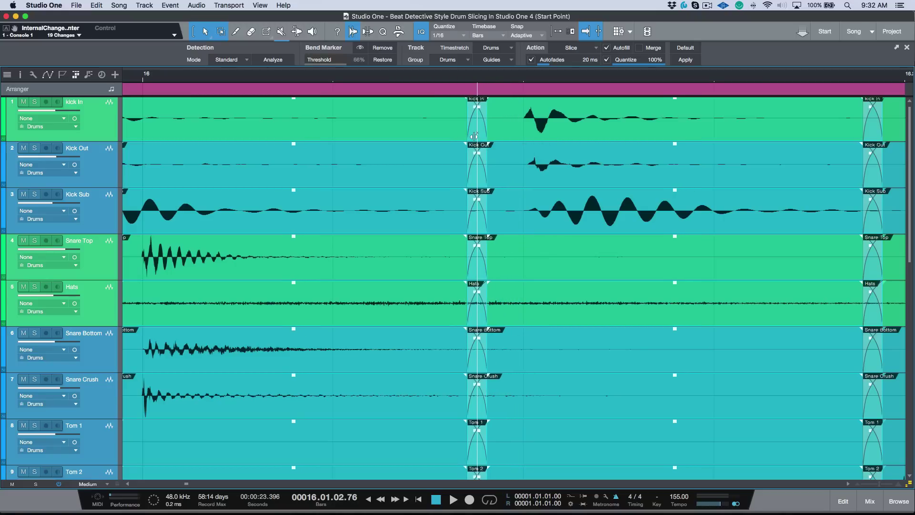
key(super+d)
key(w)
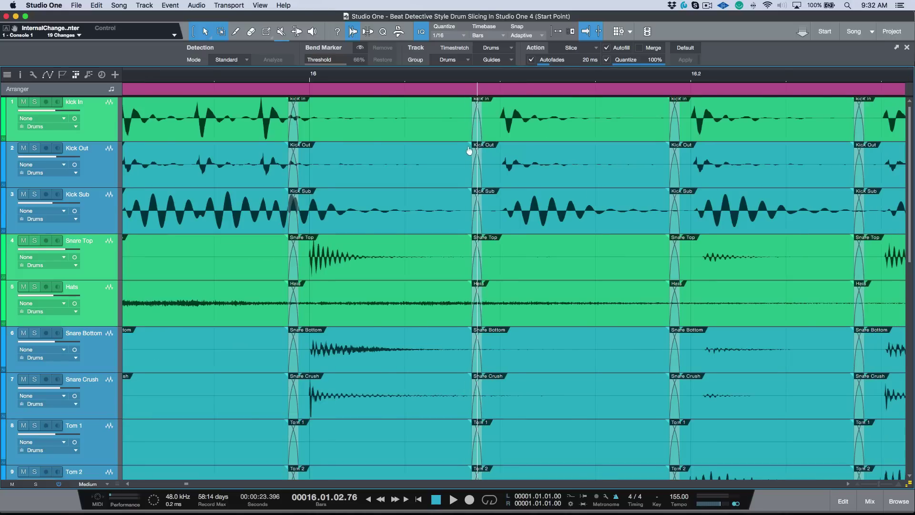
key(w)
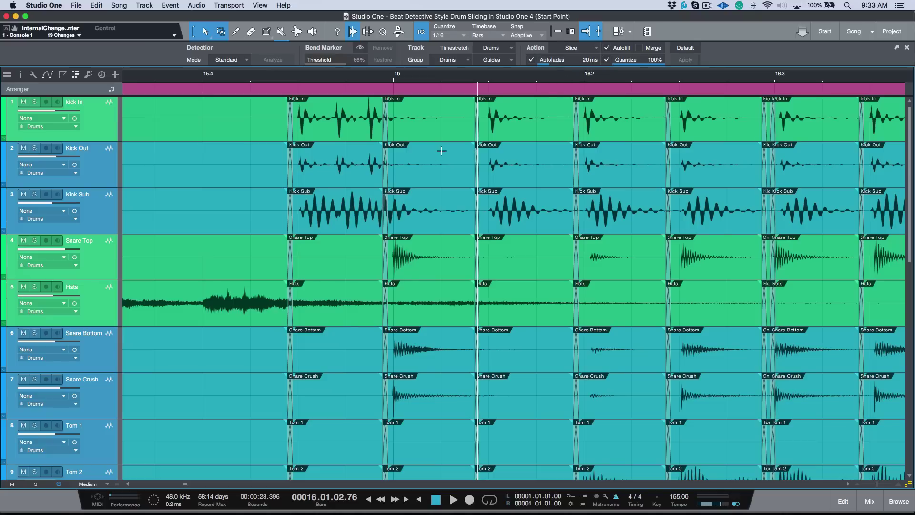
Select all drum events and adjust the start and end edges of the crossfade before the kick between beats 16.1 and 16.2
key(super+a)
key(e)
key(e)
key(e)
key(e)
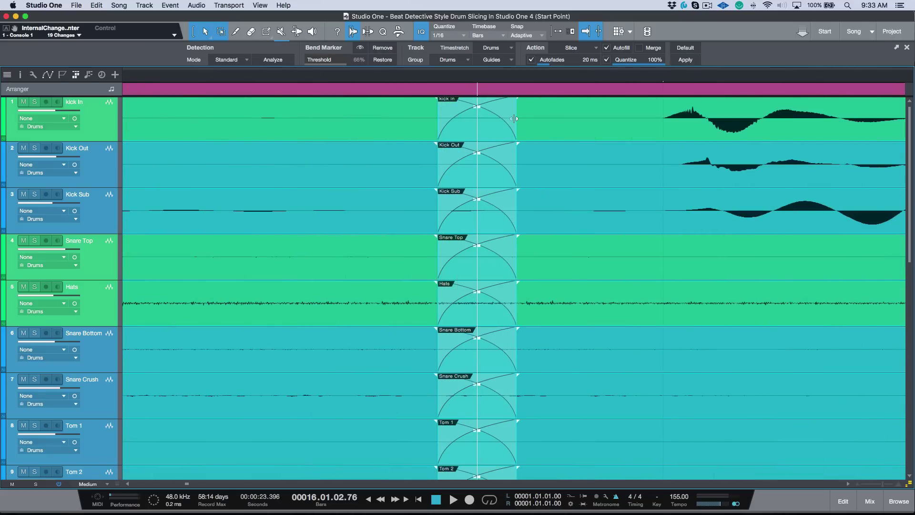
drag(514, 119, 489, 125)
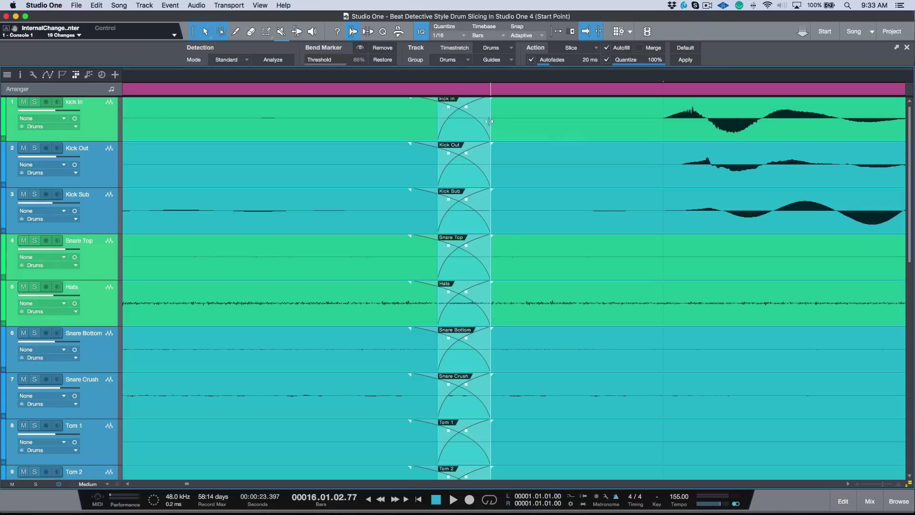
drag(490, 121, 490, 123)
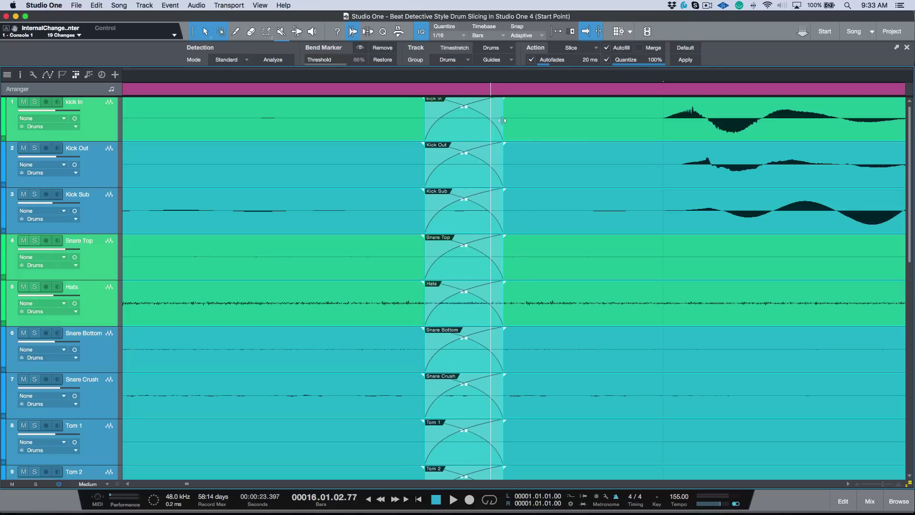
drag(504, 120, 560, 120)
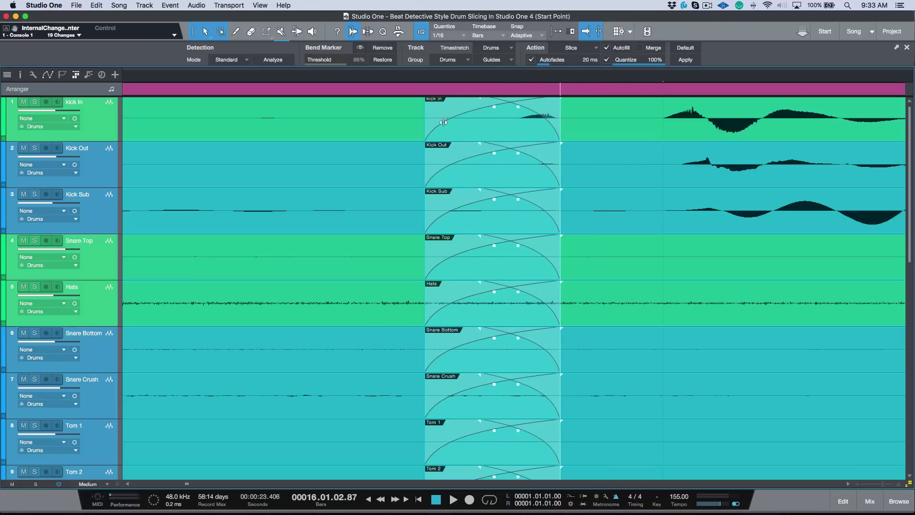
drag(428, 122, 482, 123)
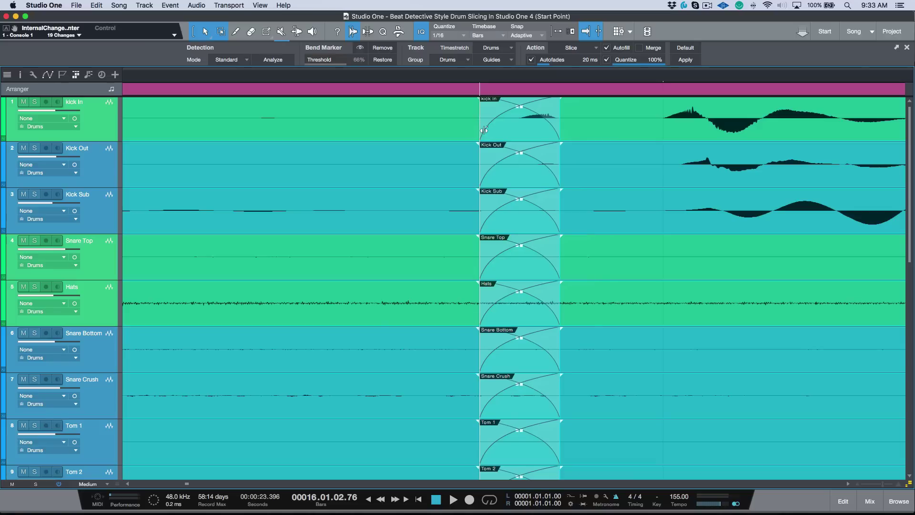
Move the whole crossfade between beats 16.1 and 16.2 earlier on all drum tracks, clear of the duplicated kick attack
click(520, 141)
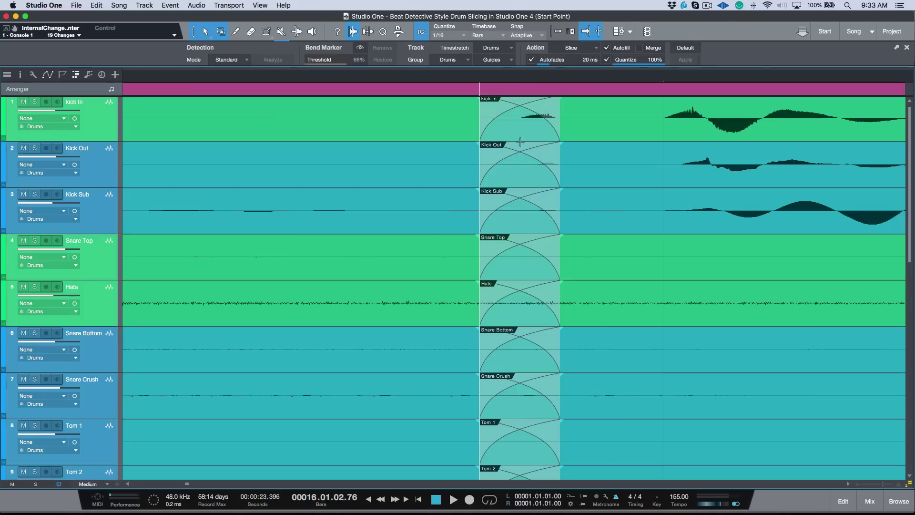
drag(520, 141, 483, 141)
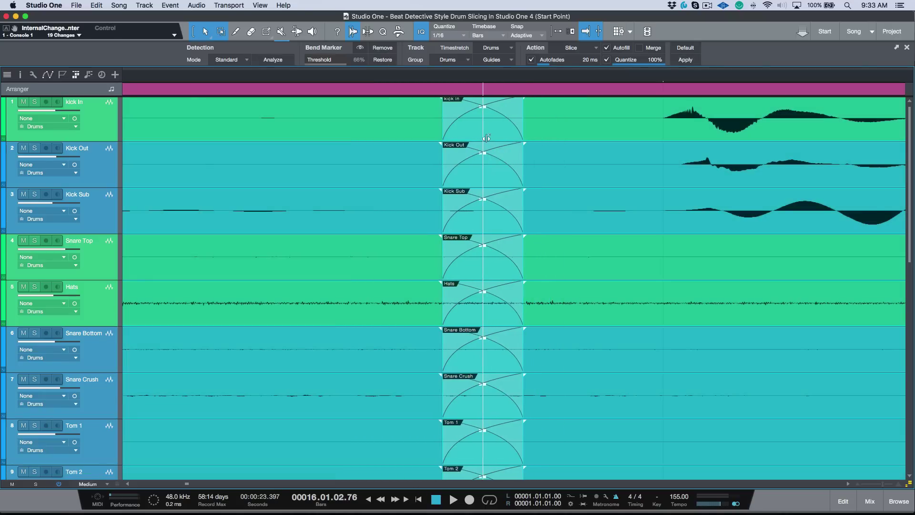
key(w)
key(w)
key(w)
key(w)
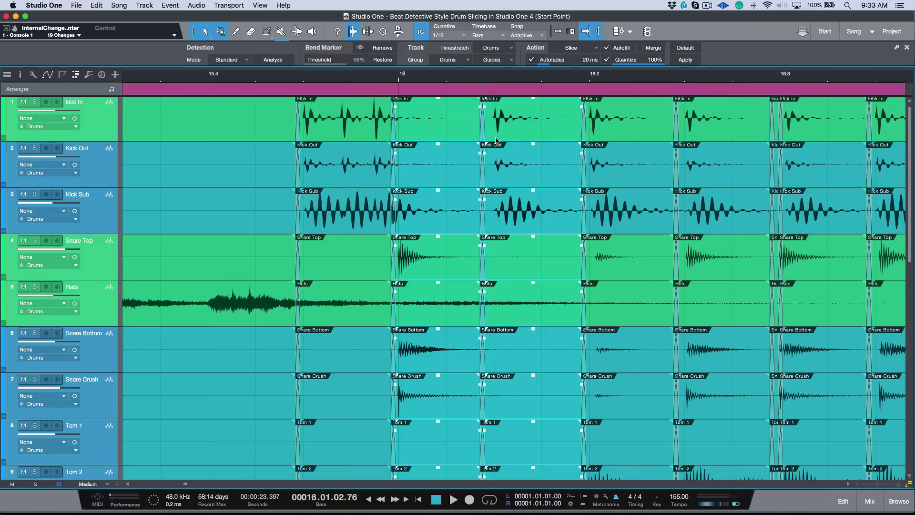